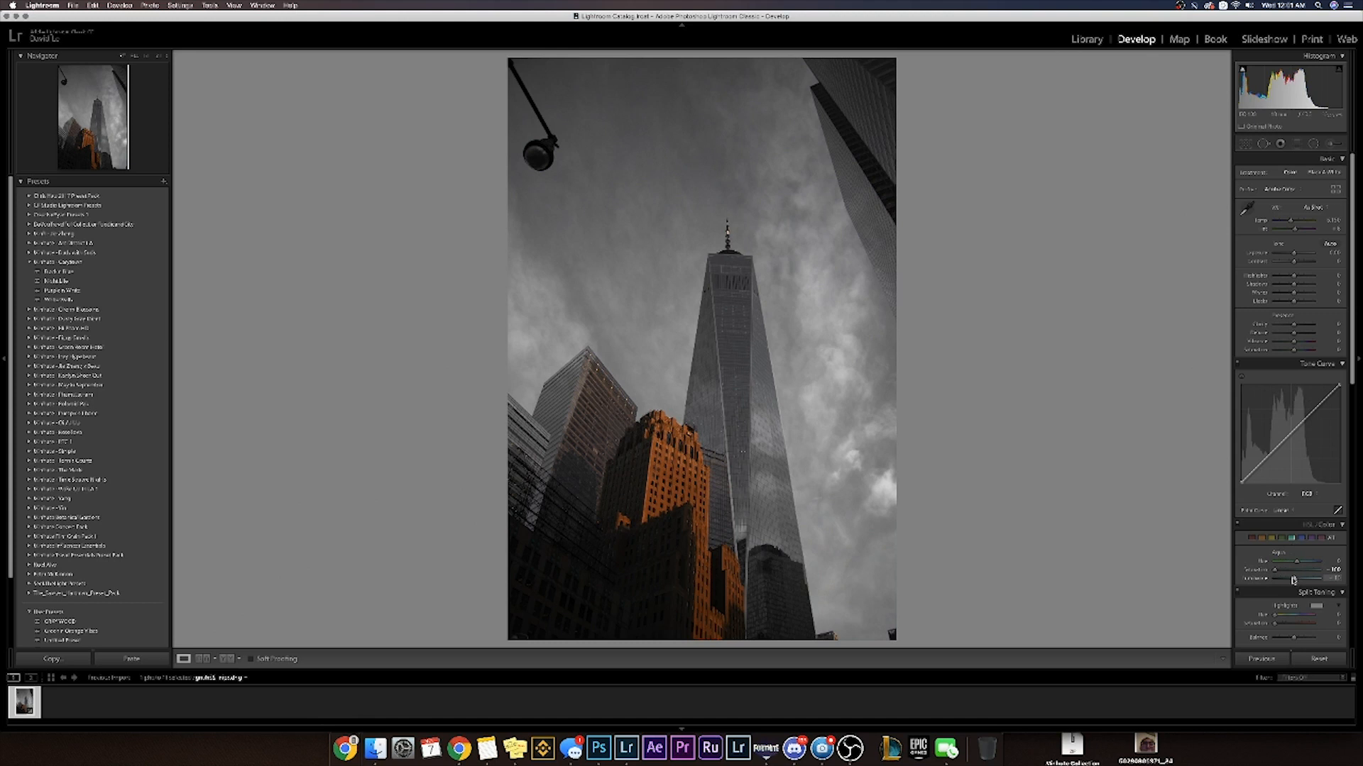
Step: Tint the shadows teal with split toning at a low saturation
{"action": "scroll", "coordinate": [1293, 575], "scroll_direction": "down", "scroll_amount": 3}
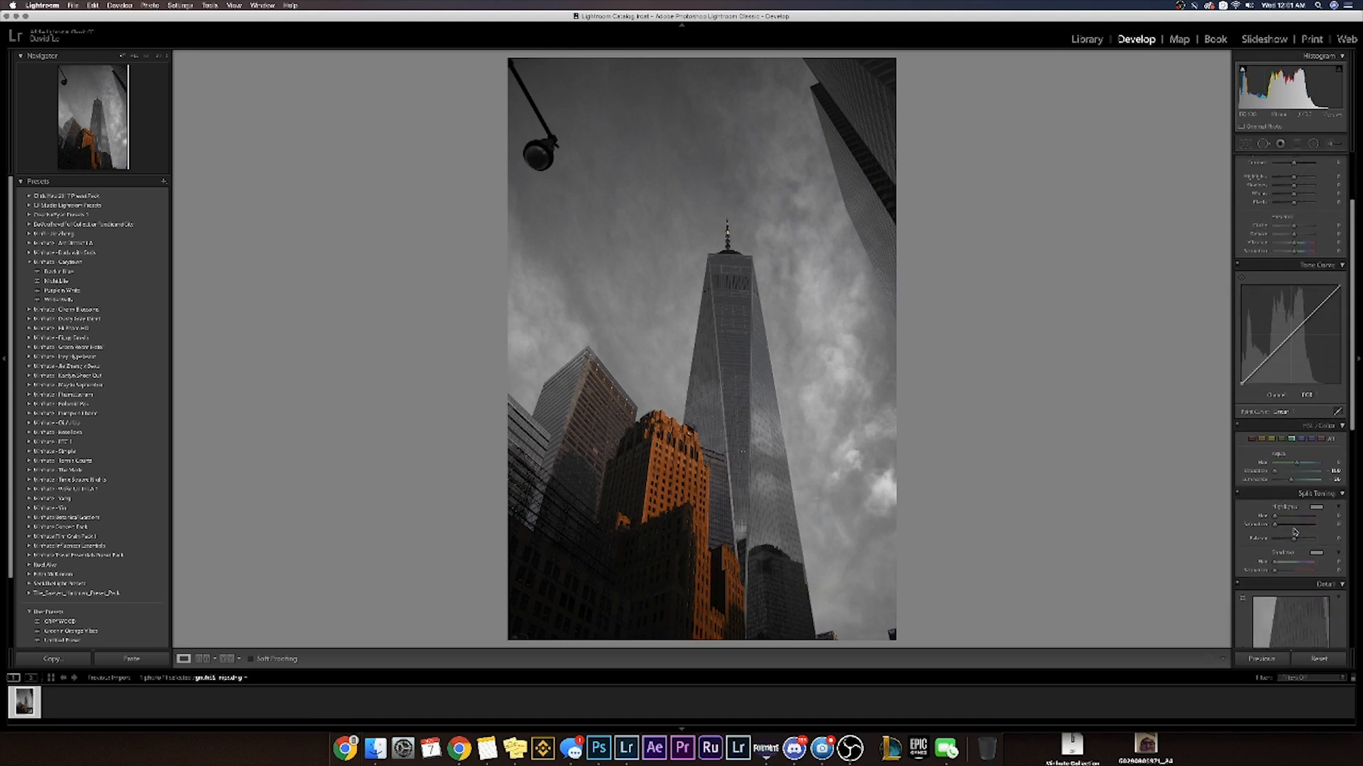
{"action": "left_click", "coordinate": [1292, 572]}
{"action": "left_click", "coordinate": [1292, 571]}
{"action": "scroll", "coordinate": [1295, 504], "scroll_direction": "up", "scroll_amount": 1}
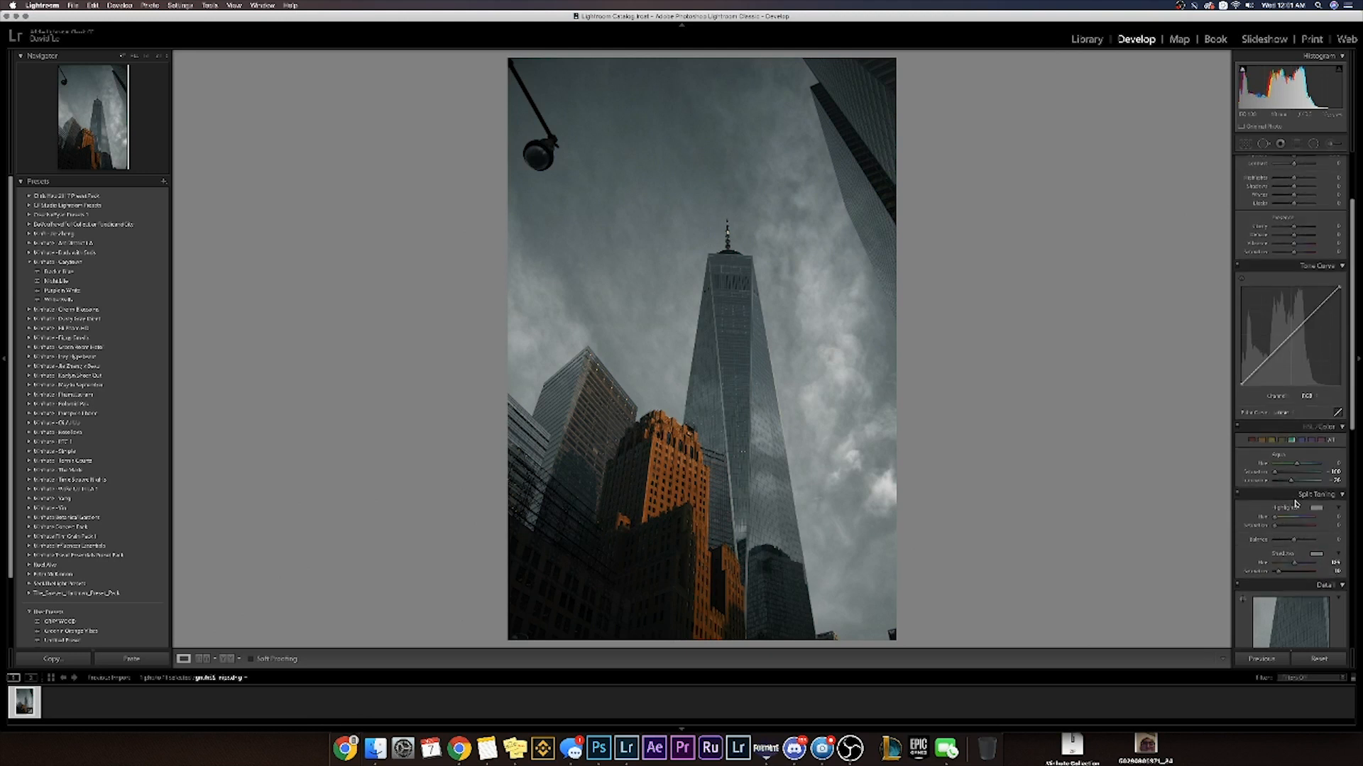
Step: Raise the saturation and luminance of the orange tones and fine-tune their hue
{"action": "left_click", "coordinate": [1263, 444]}
{"action": "left_click_drag", "start_coordinate": [1296, 474], "coordinate": [1305, 483]}
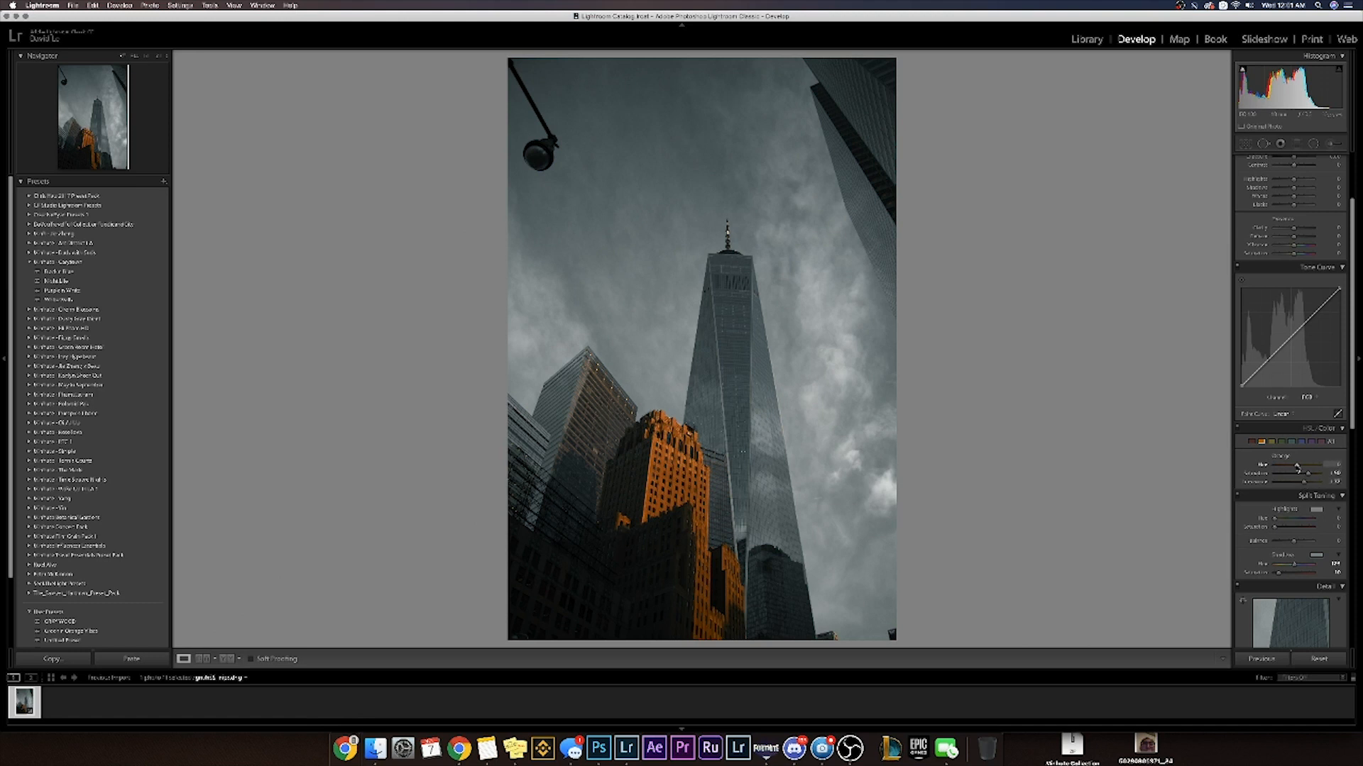
{"action": "left_click_drag", "start_coordinate": [1296, 466], "coordinate": [1298, 467]}
Step: Raise the photo's clarity, highlights and whites in the basic adjustments and lower its shadows slightly
{"action": "left_click_drag", "start_coordinate": [1293, 228], "coordinate": [1305, 234]}
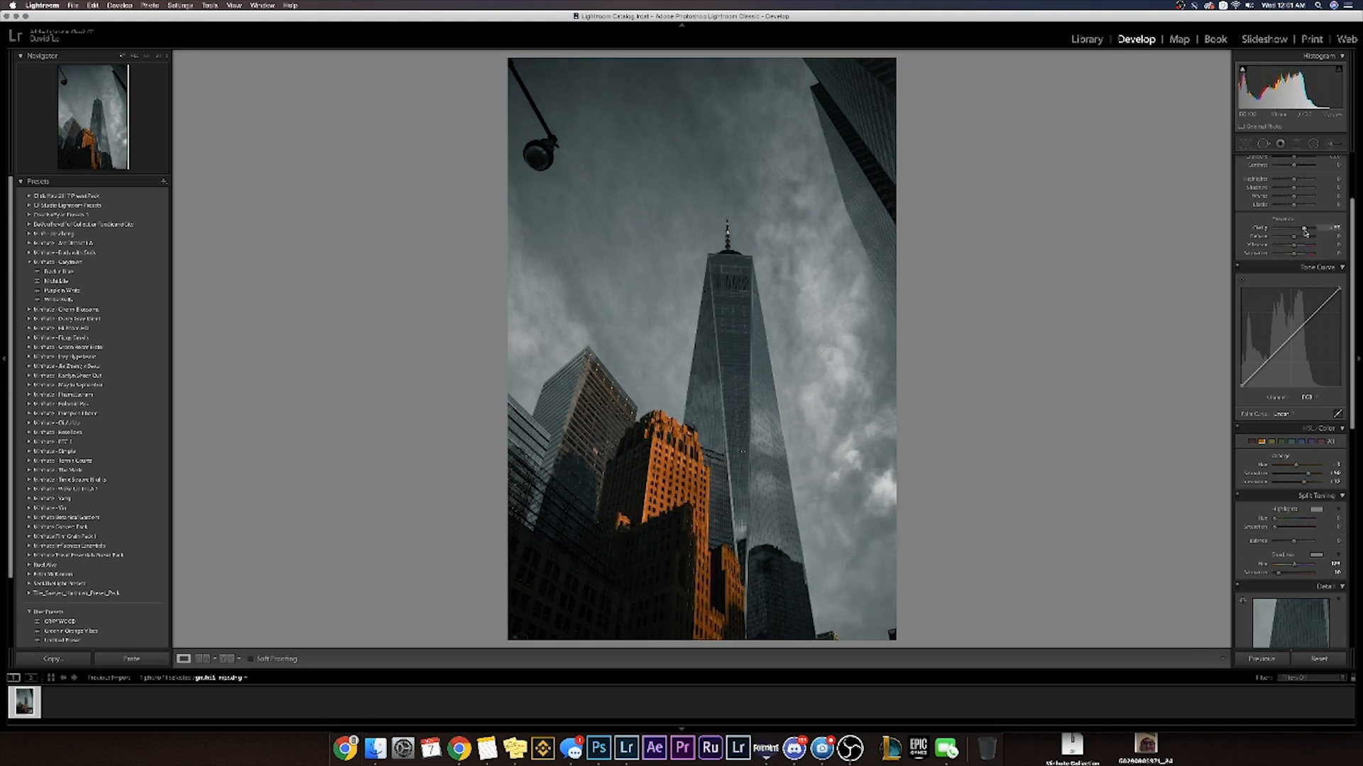
{"action": "left_click_drag", "start_coordinate": [1305, 234], "coordinate": [1308, 233]}
{"action": "scroll", "coordinate": [1299, 245], "scroll_direction": "up", "scroll_amount": 4}
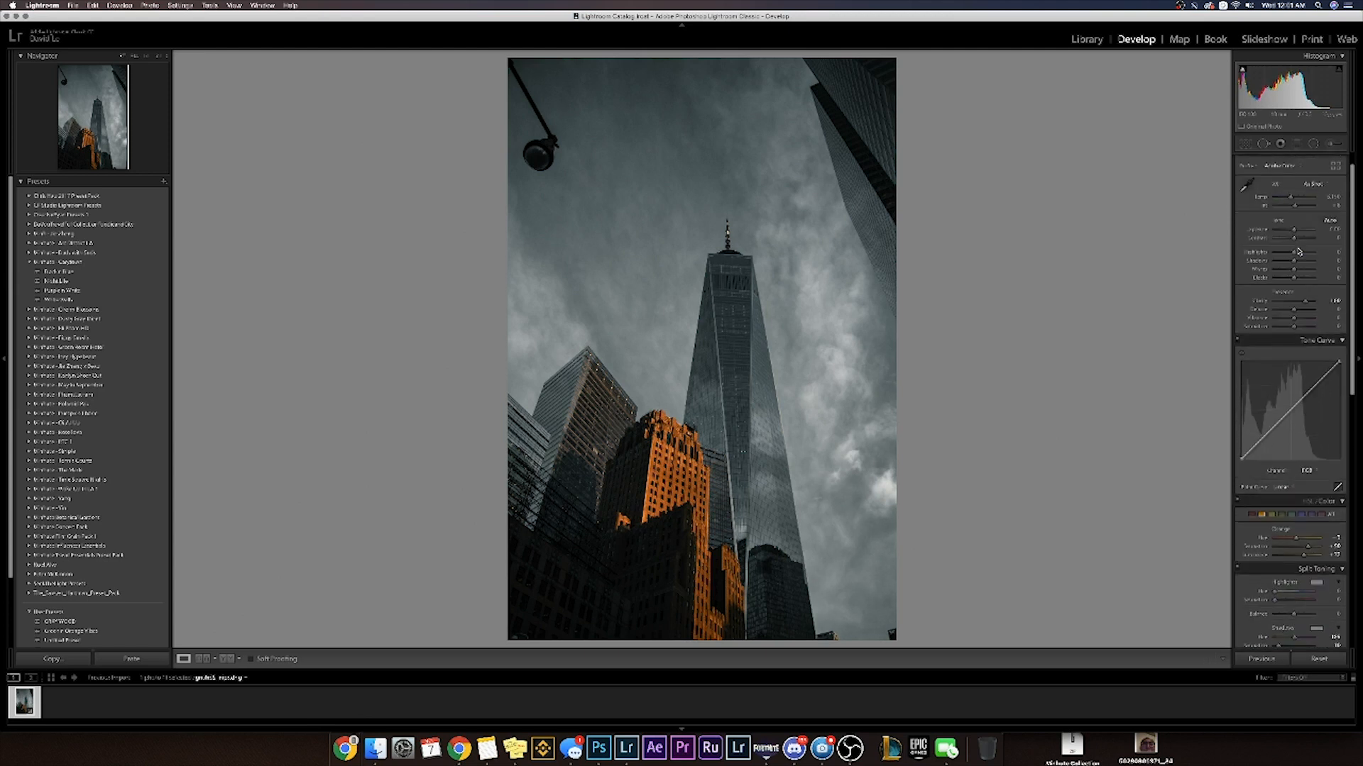
{"action": "left_click_drag", "start_coordinate": [1295, 258], "coordinate": [1310, 258]}
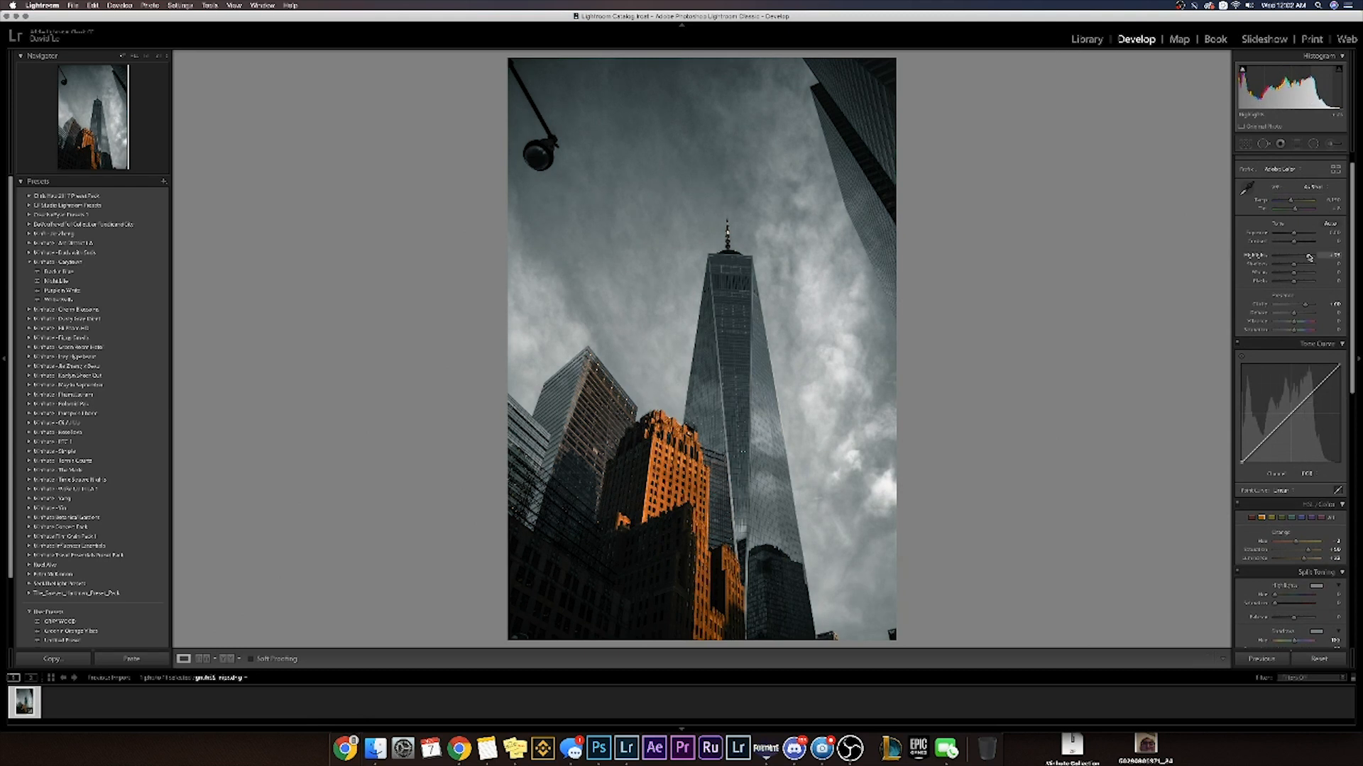
{"action": "double_click", "coordinate": [1309, 257]}
{"action": "left_click_drag", "start_coordinate": [1301, 259], "coordinate": [1307, 257]}
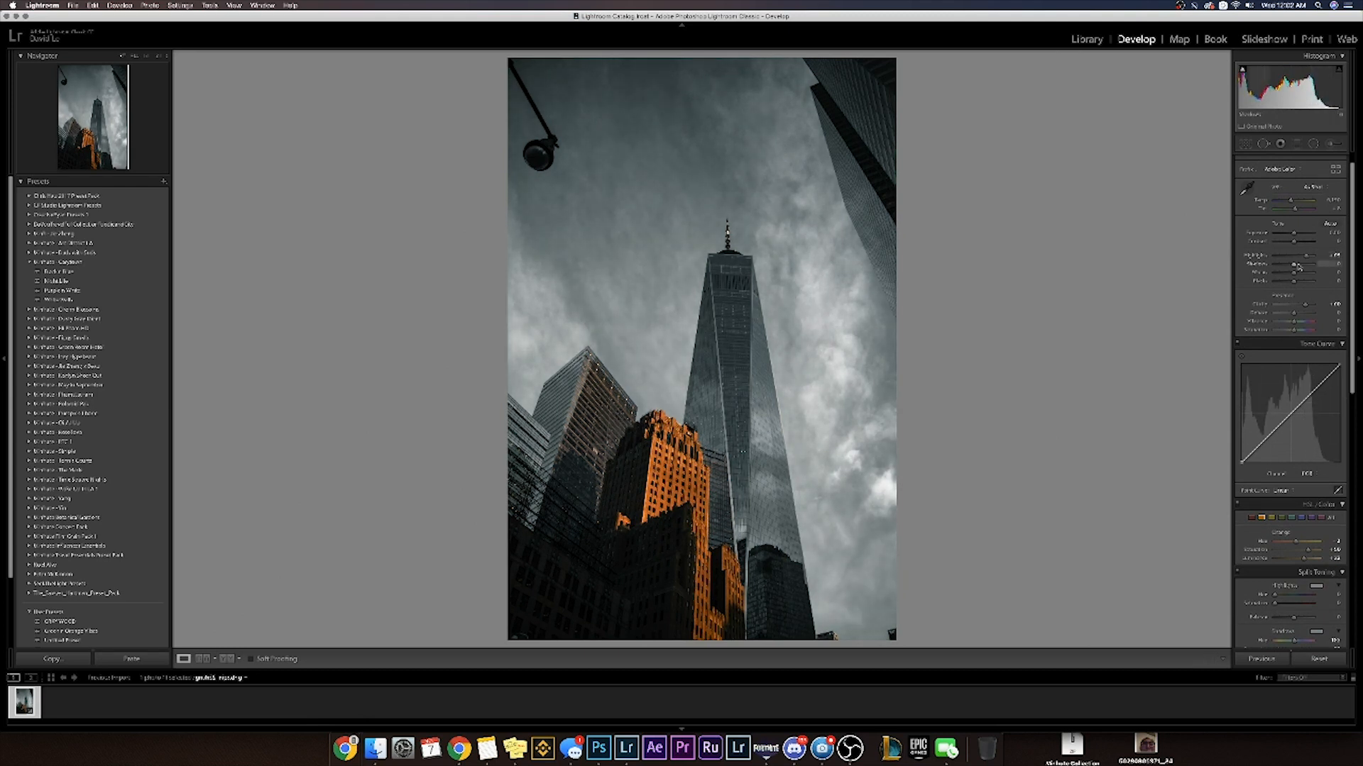
{"action": "left_click_drag", "start_coordinate": [1294, 268], "coordinate": [1301, 275]}
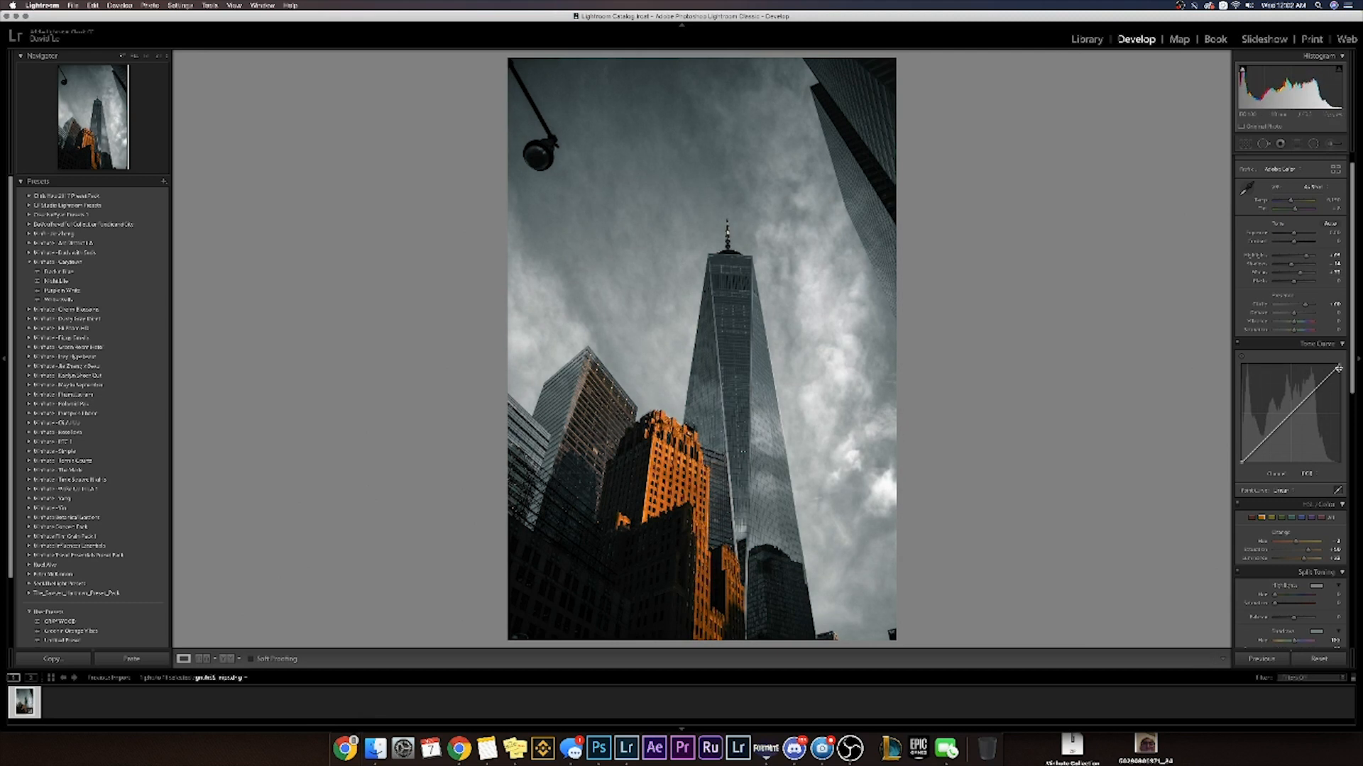
Step: Lower the white end of the RGB tone curve and shape its dark end with a point near the shadows
{"action": "left_click_drag", "start_coordinate": [1340, 365], "coordinate": [1333, 381]}
{"action": "left_click_drag", "start_coordinate": [1246, 455], "coordinate": [1254, 457]}
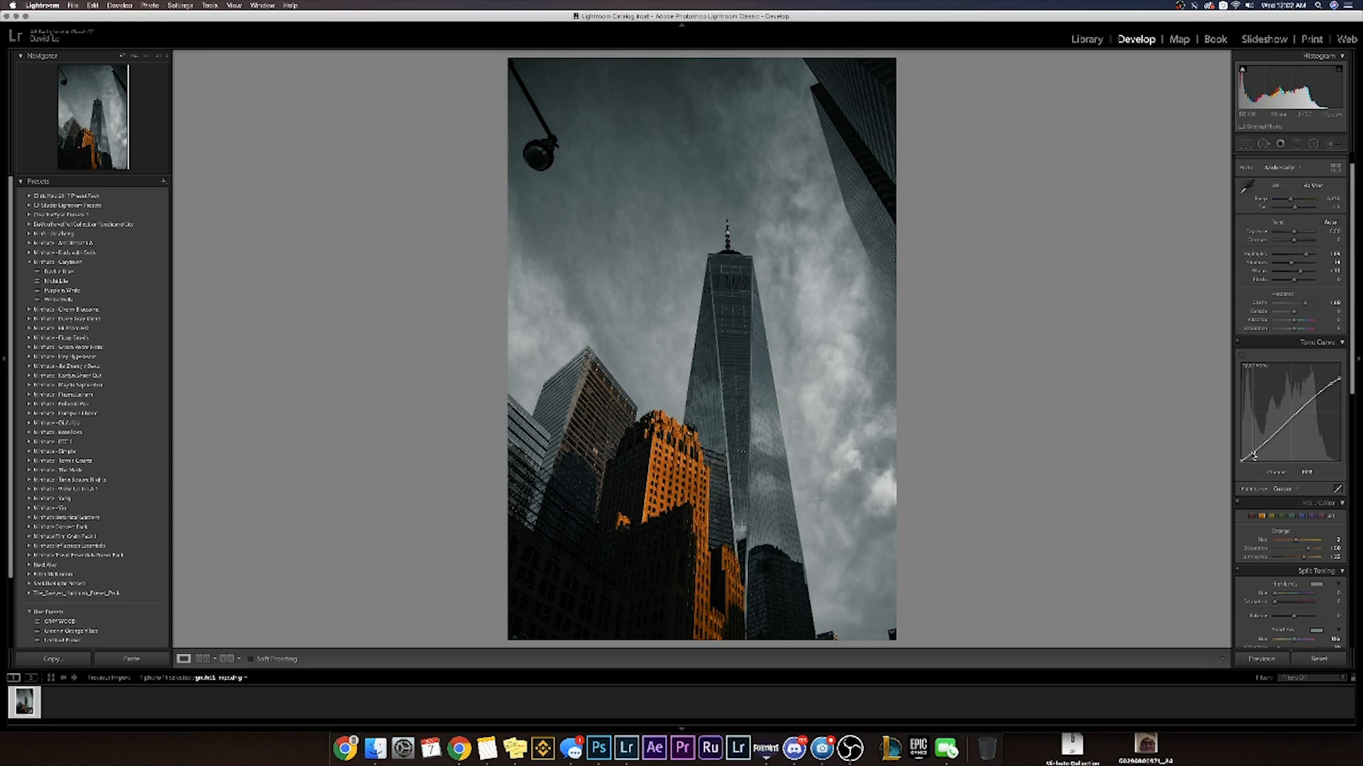
Step: Increase the sharpening amount and add a slight dark post-crop vignette
{"action": "scroll", "coordinate": [1263, 419], "scroll_direction": "down", "scroll_amount": 10}
{"action": "scroll", "coordinate": [1278, 399], "scroll_direction": "down", "scroll_amount": 1}
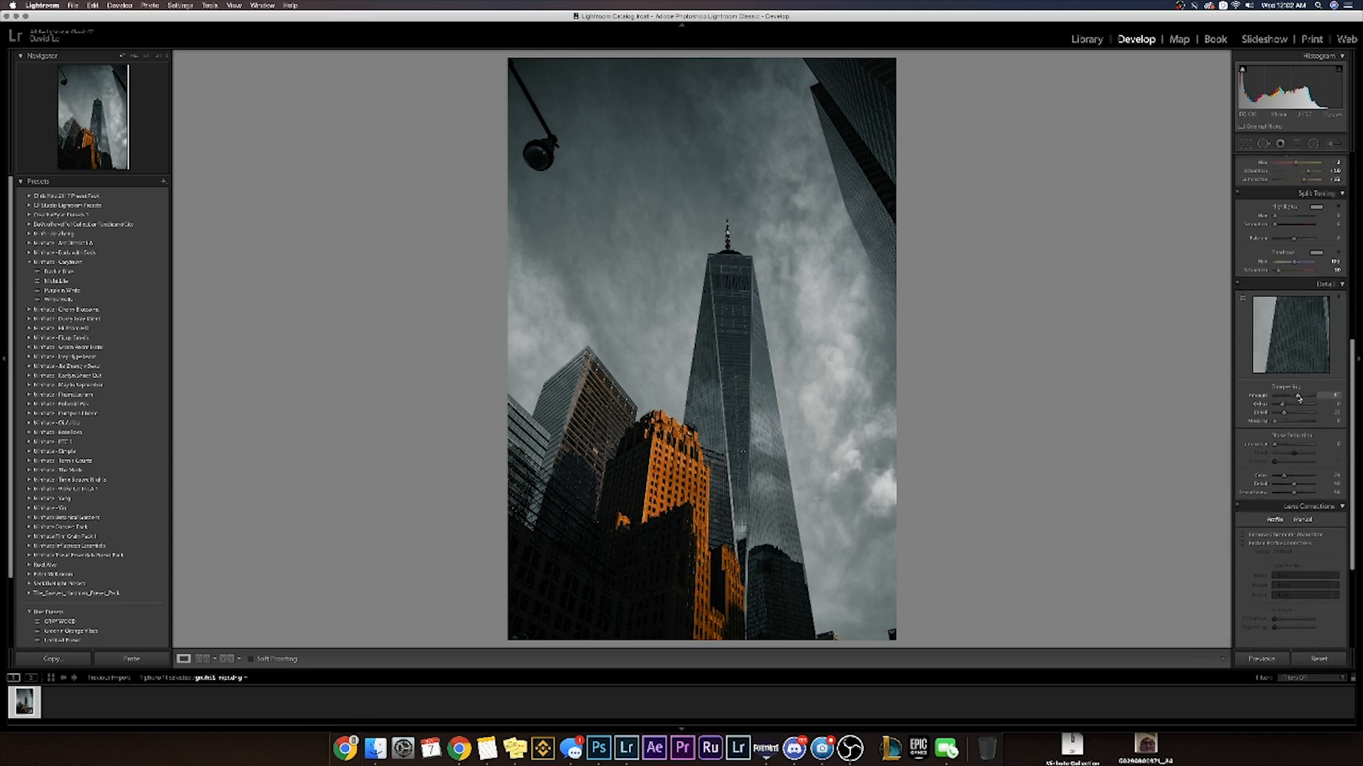
{"action": "scroll", "coordinate": [1299, 412], "scroll_direction": "down", "scroll_amount": 5}
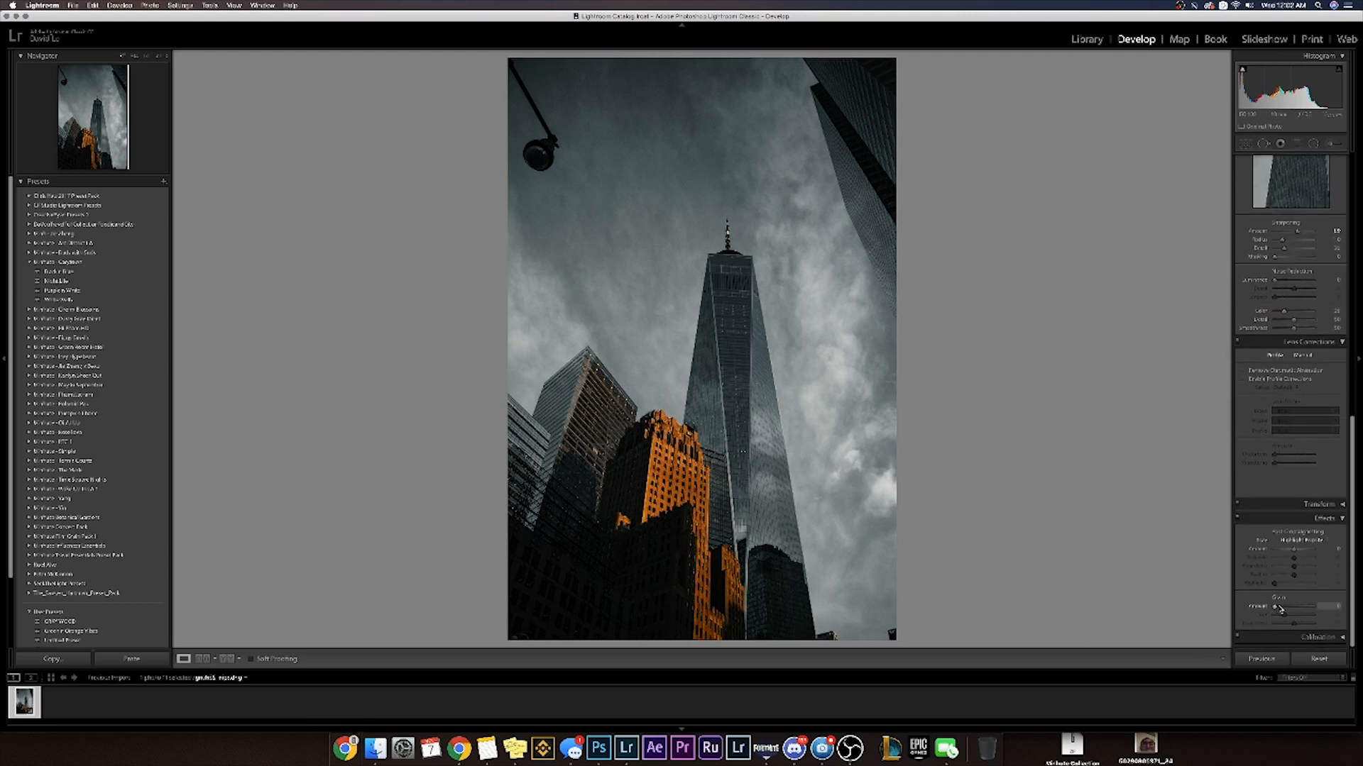
{"action": "mouse_move", "coordinate": [1294, 551]}
{"action": "left_mouse_down"}
{"action": "mouse_move", "coordinate": [1306, 551]}
{"action": "mouse_move", "coordinate": [1291, 550]}
{"action": "left_mouse_up"}
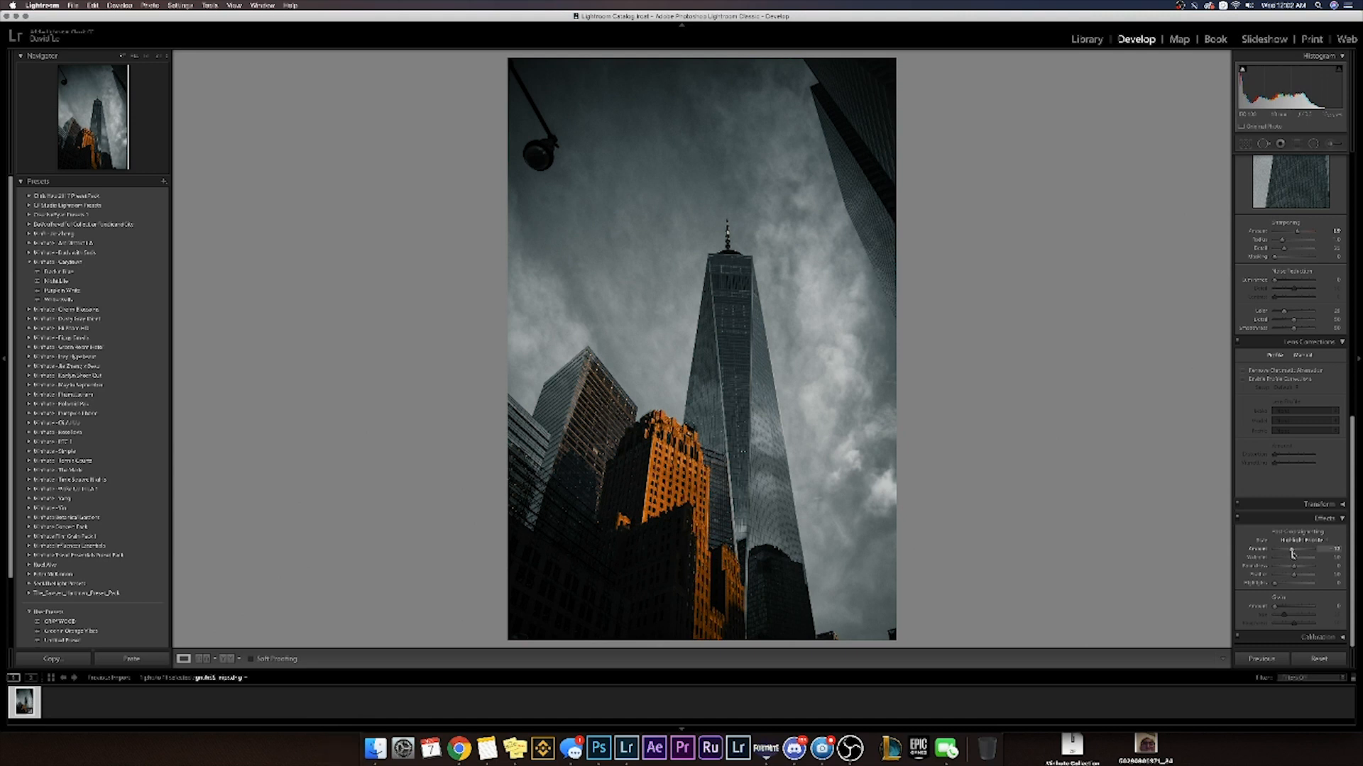
{"action": "left_click_drag", "start_coordinate": [1292, 551], "coordinate": [1293, 550]}
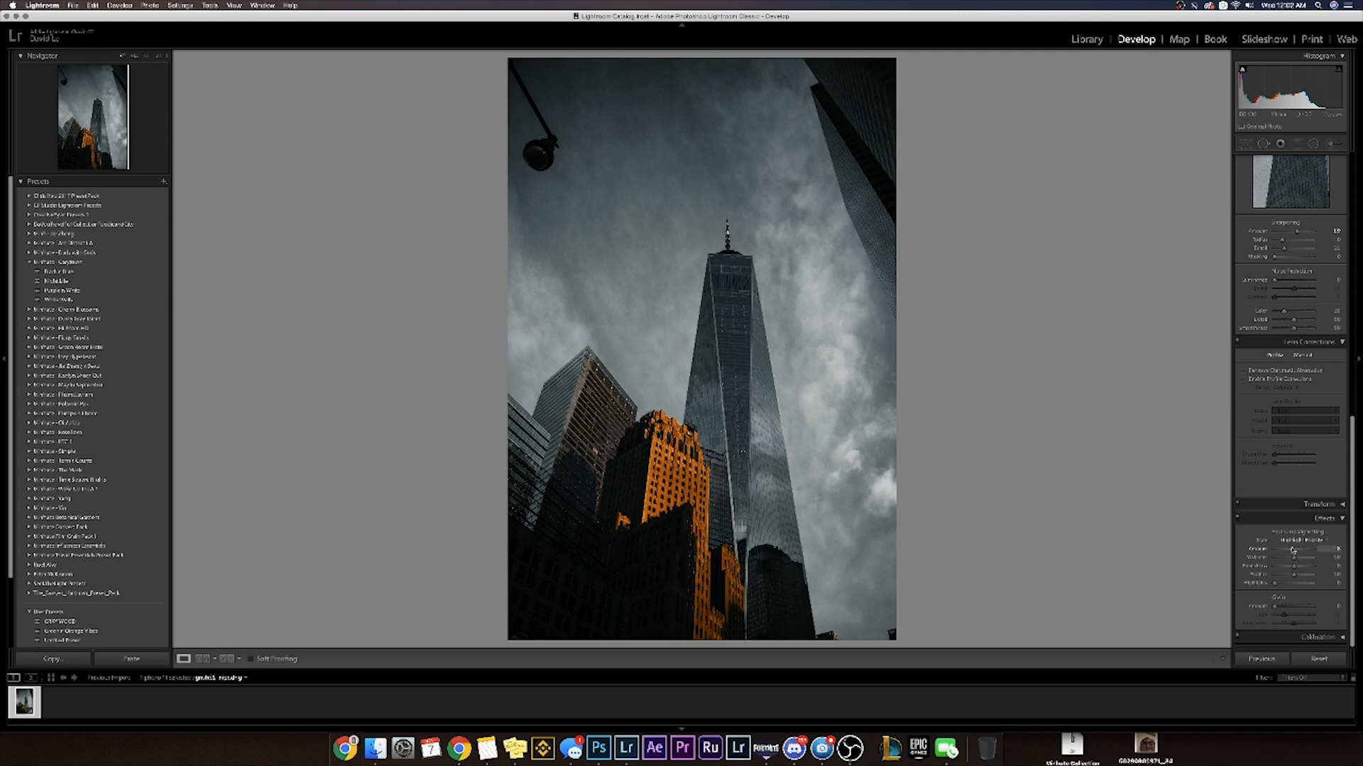
Step: Adjust the hue, saturation and luminance of the reds and raise the saturation of the yellows slightly
{"action": "scroll", "coordinate": [1288, 532], "scroll_direction": "up", "scroll_amount": 2}
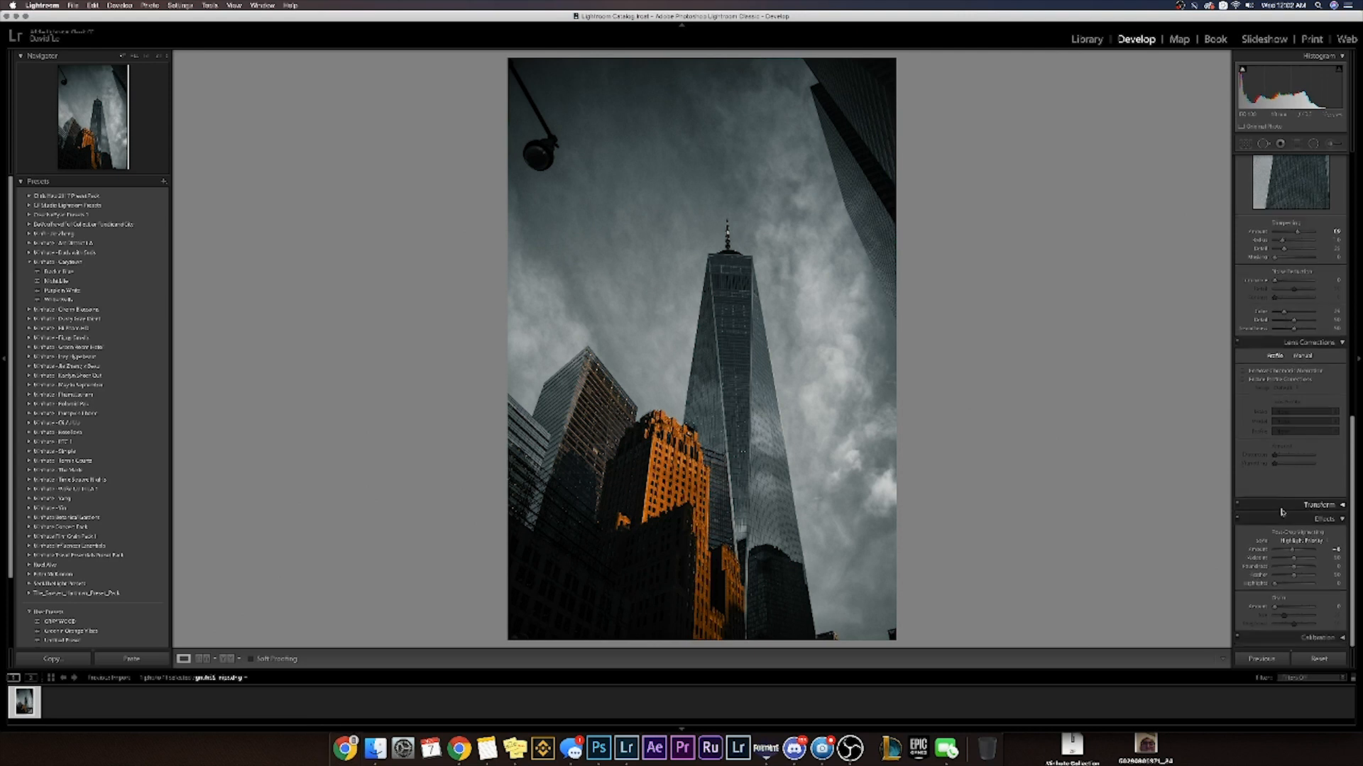
{"action": "scroll", "coordinate": [1282, 512], "scroll_direction": "up", "scroll_amount": 10}
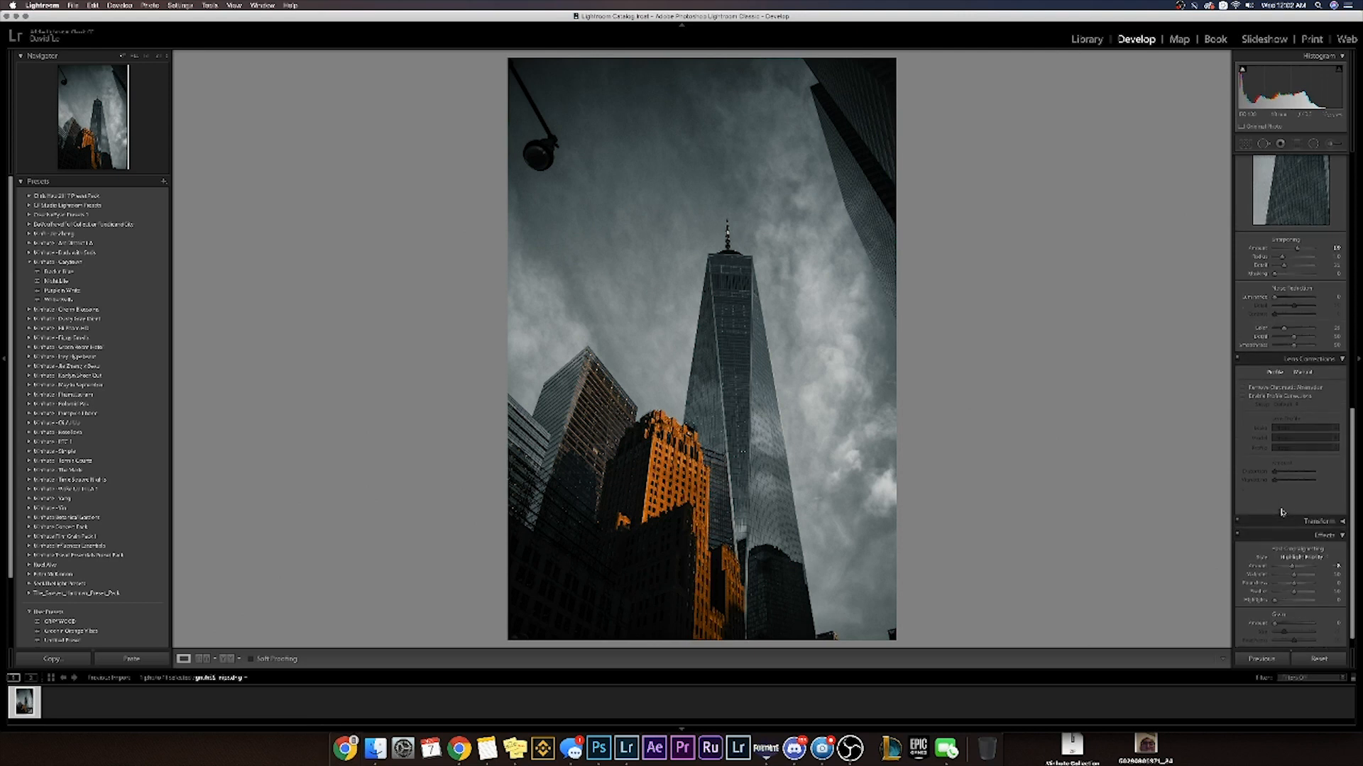
{"action": "scroll", "coordinate": [1263, 361], "scroll_direction": "up", "scroll_amount": 4}
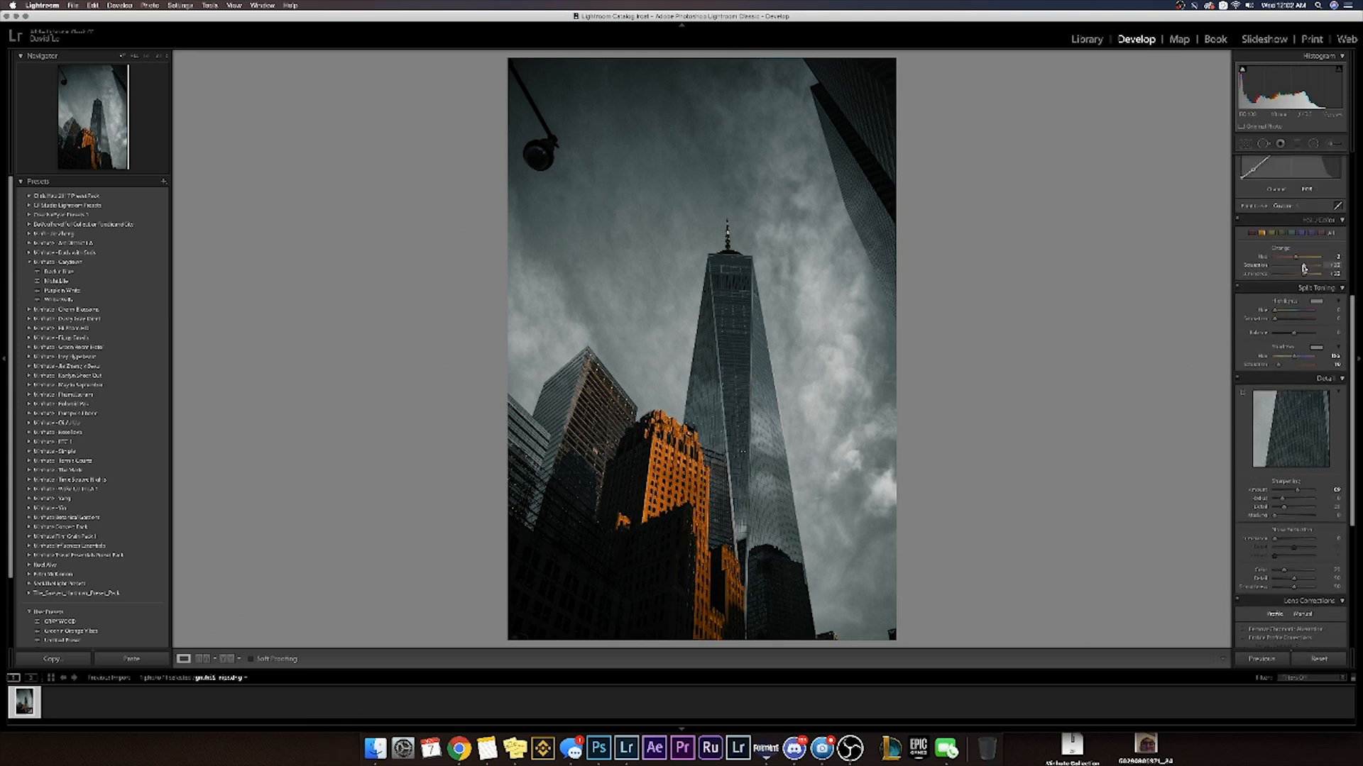
{"action": "left_click", "coordinate": [1252, 233]}
{"action": "mouse_move", "coordinate": [1312, 266]}
{"action": "left_mouse_down"}
{"action": "mouse_move", "coordinate": [1328, 274]}
{"action": "mouse_move", "coordinate": [1301, 274]}
{"action": "left_mouse_up"}
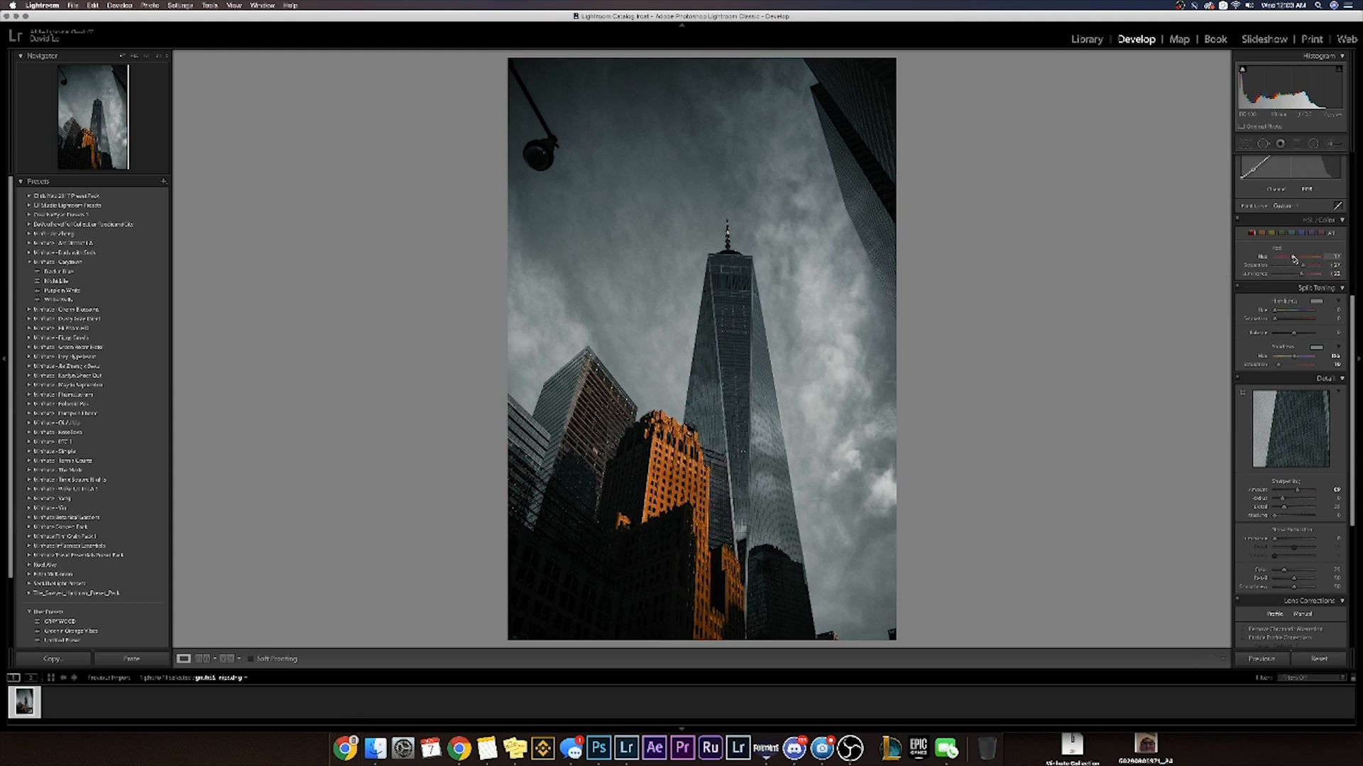
{"action": "left_click", "coordinate": [1271, 233]}
{"action": "left_click_drag", "start_coordinate": [1305, 267], "coordinate": [1298, 266]}
Step: Raise the exposure slightly and fine-tune the white balance temperature and tint
{"action": "scroll", "coordinate": [1298, 265], "scroll_direction": "up", "scroll_amount": 4}
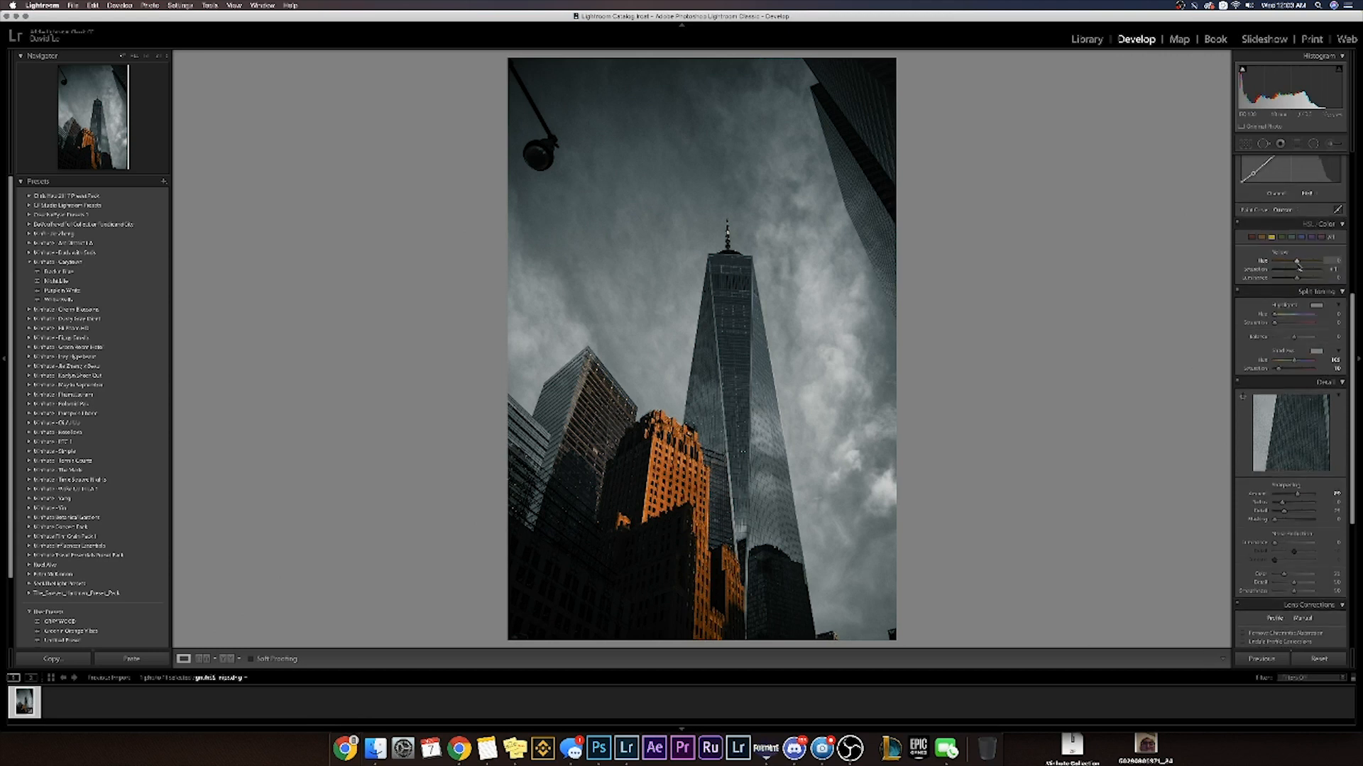
{"action": "scroll", "coordinate": [1297, 263], "scroll_direction": "up", "scroll_amount": 5}
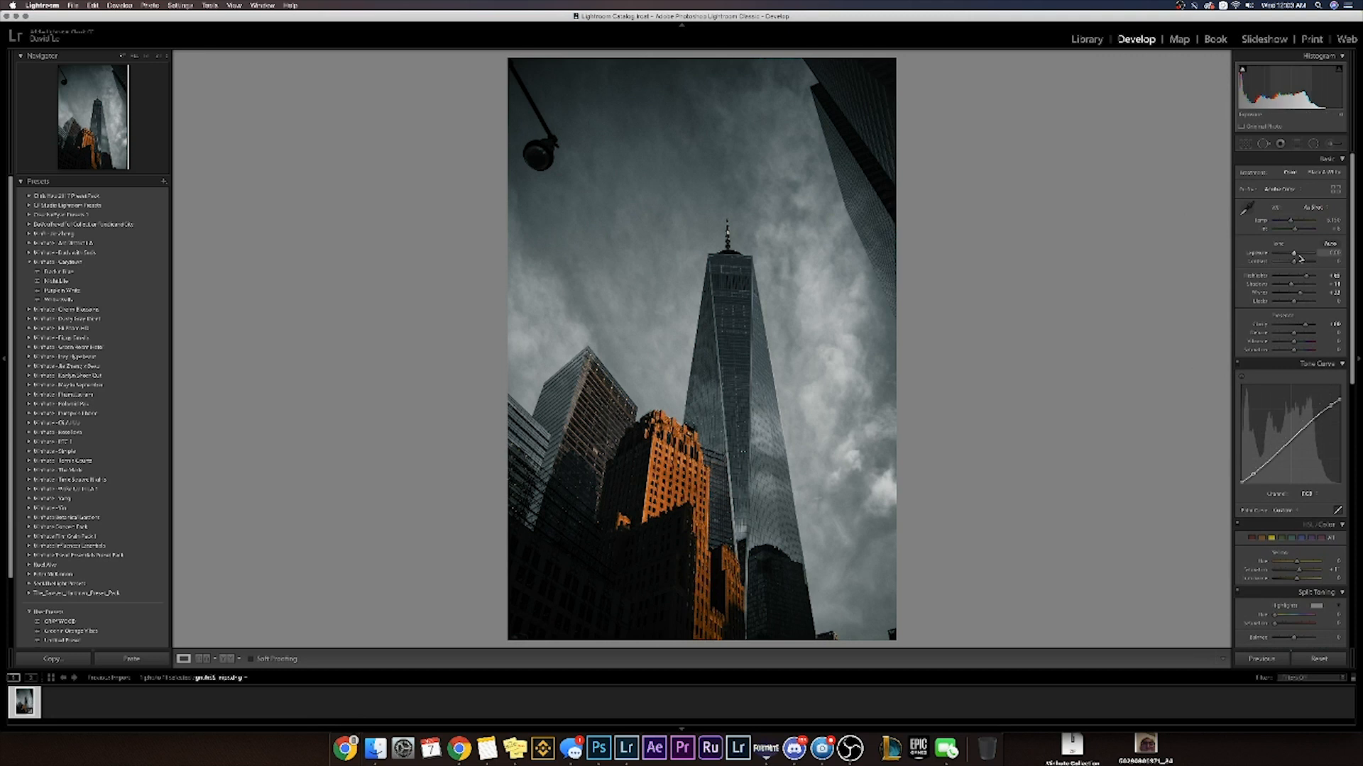
{"action": "left_click_drag", "start_coordinate": [1293, 229], "coordinate": [1296, 231]}
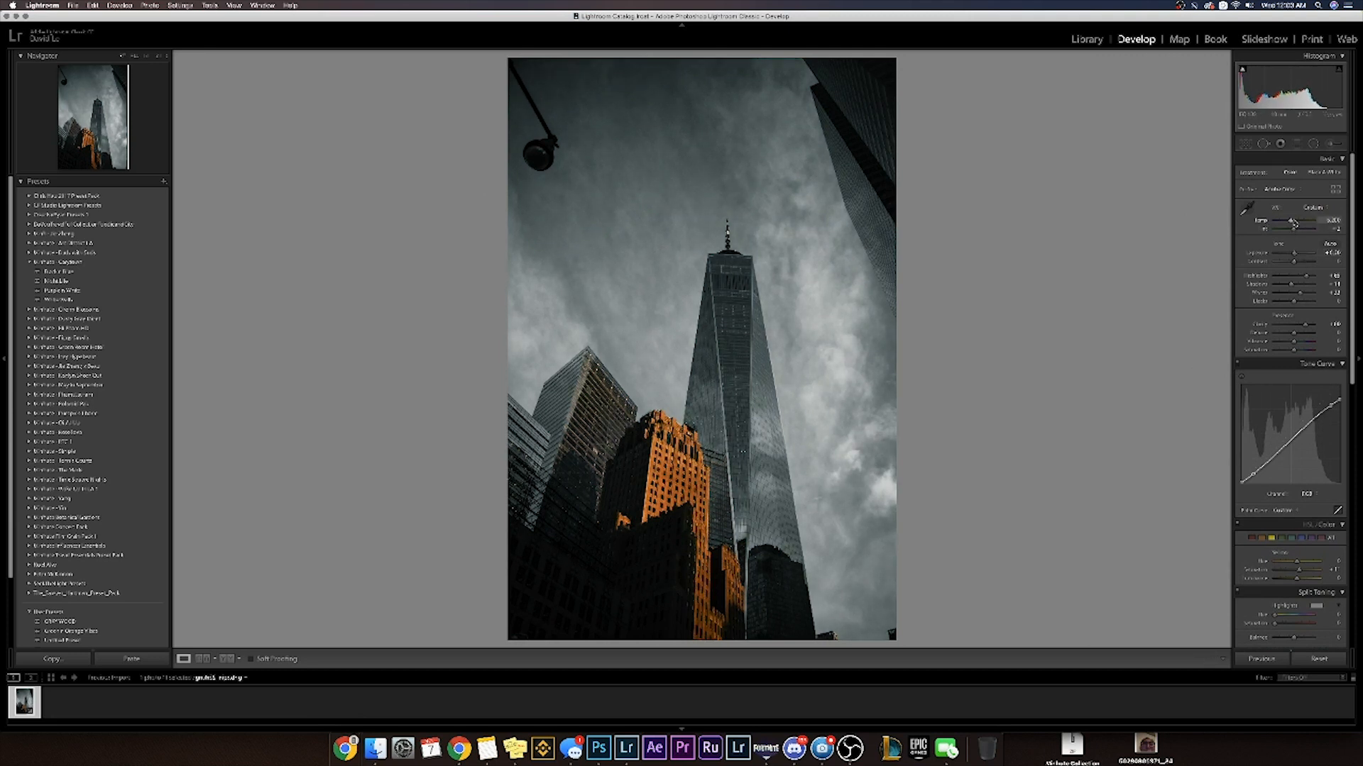
{"action": "left_click_drag", "start_coordinate": [1293, 223], "coordinate": [1292, 222]}
Step: Deepen the shadows, then increase vibrance while lowering the overall saturation
{"action": "mouse_move", "coordinate": [1291, 286]}
{"action": "left_mouse_down"}
{"action": "mouse_move", "coordinate": [1308, 303]}
{"action": "mouse_move", "coordinate": [1300, 295]}
{"action": "left_mouse_up"}
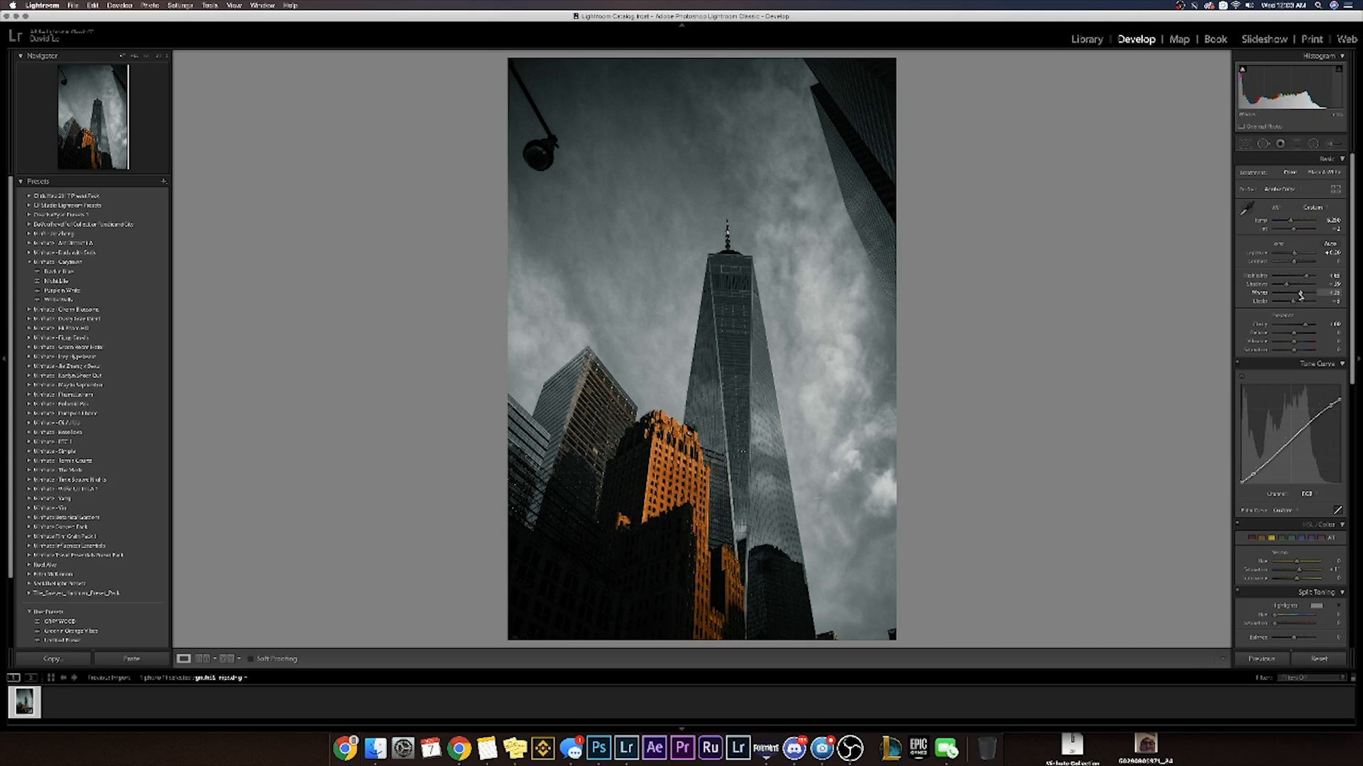
{"action": "mouse_move", "coordinate": [1294, 335]}
{"action": "left_mouse_down"}
{"action": "mouse_move", "coordinate": [1310, 343]}
{"action": "mouse_move", "coordinate": [1290, 351]}
{"action": "left_mouse_up"}
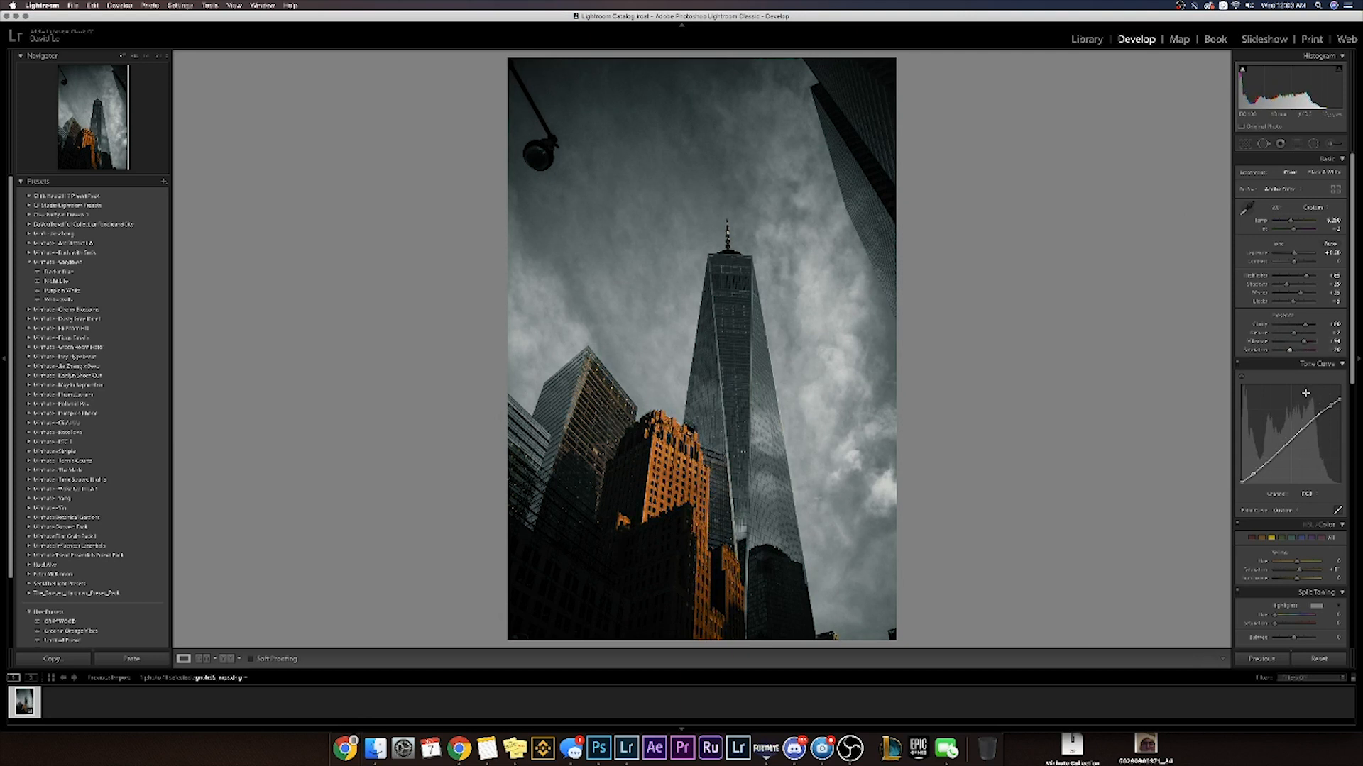
Step: Lower the luminance of the orange tones slightly to +17
{"action": "scroll", "coordinate": [1291, 425], "scroll_direction": "down", "scroll_amount": 2}
{"action": "left_click", "coordinate": [1263, 491]}
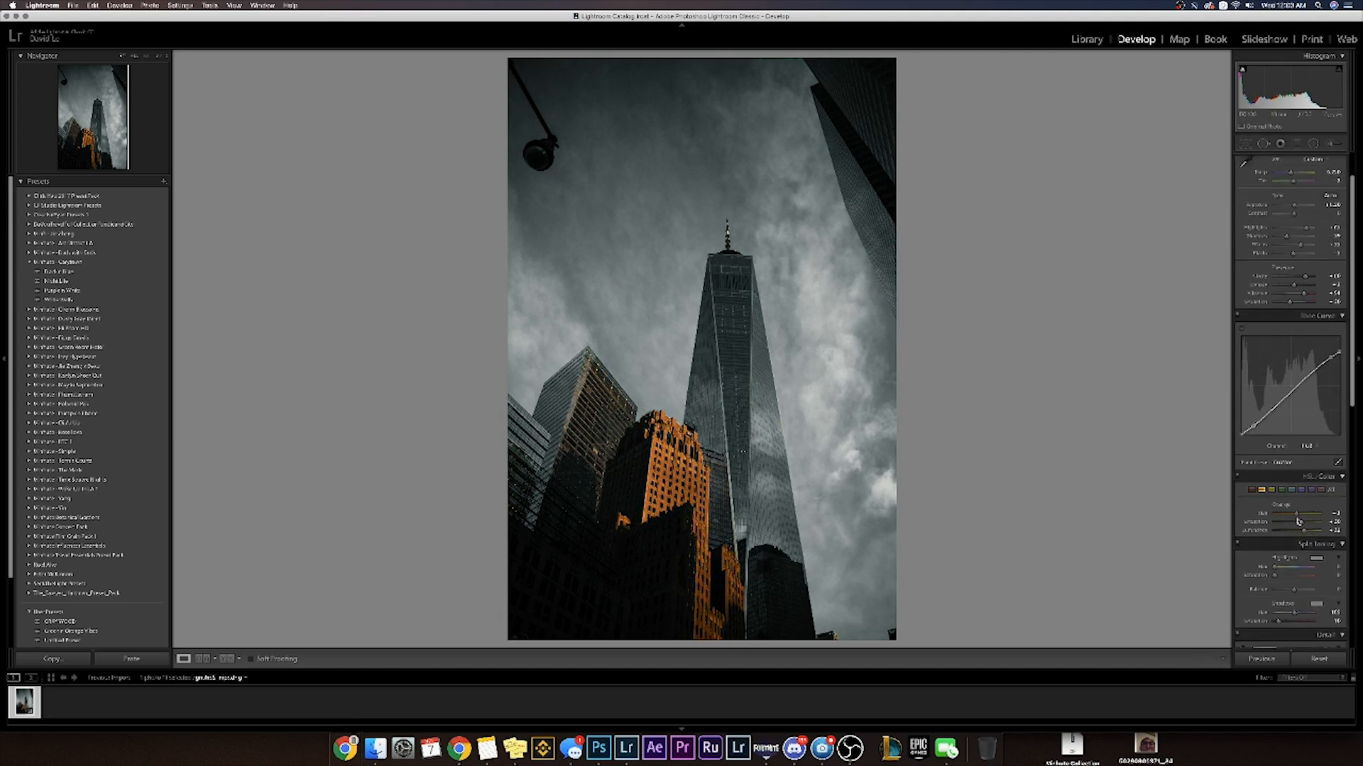
{"action": "left_click_drag", "start_coordinate": [1305, 532], "coordinate": [1301, 532]}
Step: Try a stronger saturation for the split-toned shadows
{"action": "scroll", "coordinate": [1299, 525], "scroll_direction": "down", "scroll_amount": 4}
{"action": "left_click_drag", "start_coordinate": [1278, 511], "coordinate": [1285, 514]}
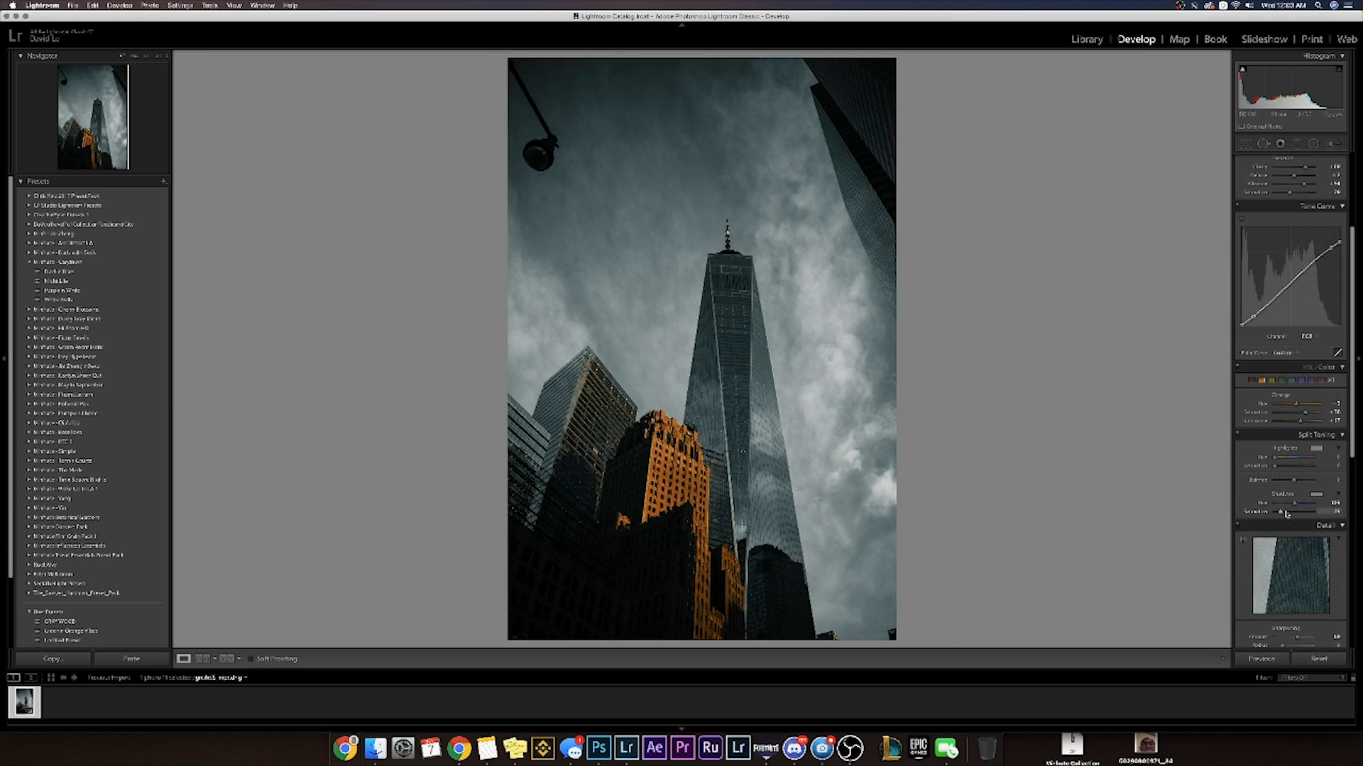
{"action": "key", "text": "Down"}
Step: Increase the exposure and contrast, reduce the highlights slightly, and darken the orange tones
{"action": "scroll", "coordinate": [1291, 320], "scroll_direction": "up", "scroll_amount": 6}
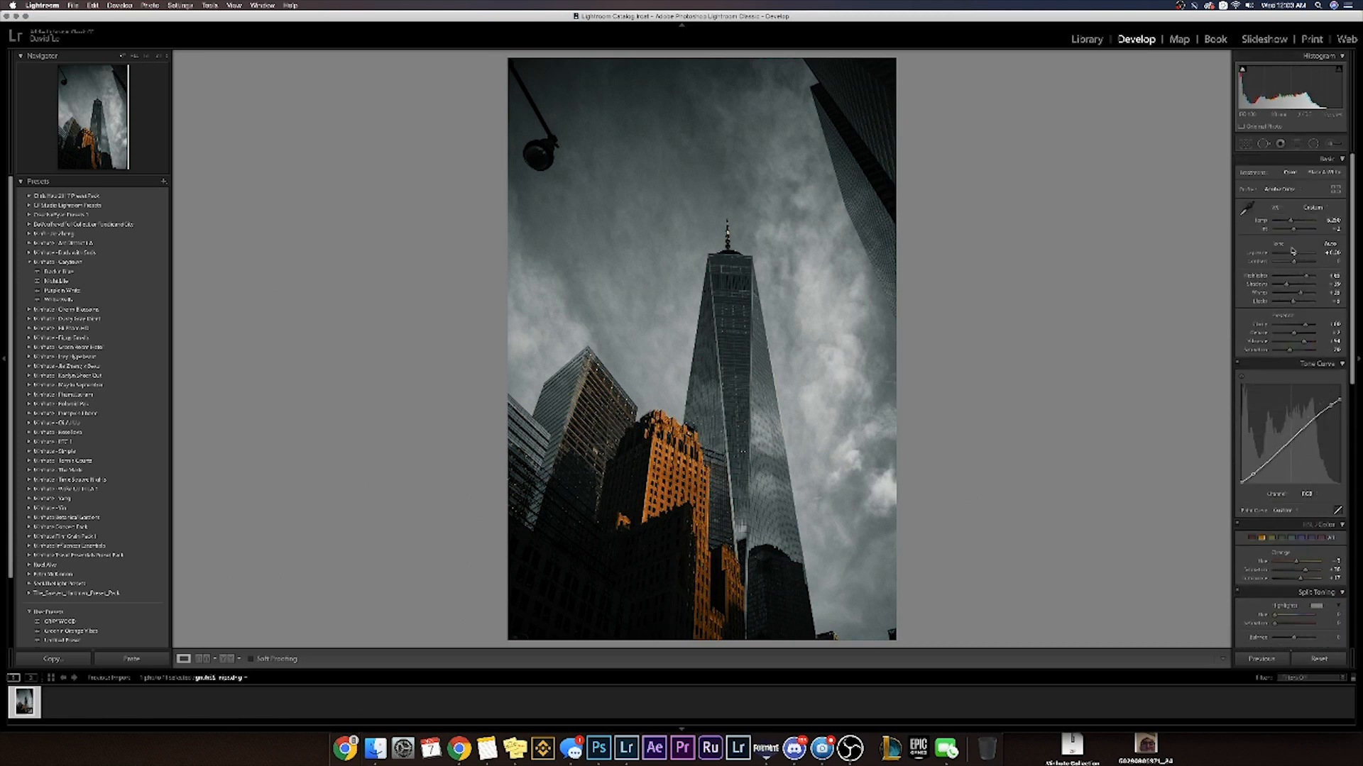
{"action": "left_click_drag", "start_coordinate": [1293, 262], "coordinate": [1305, 279]}
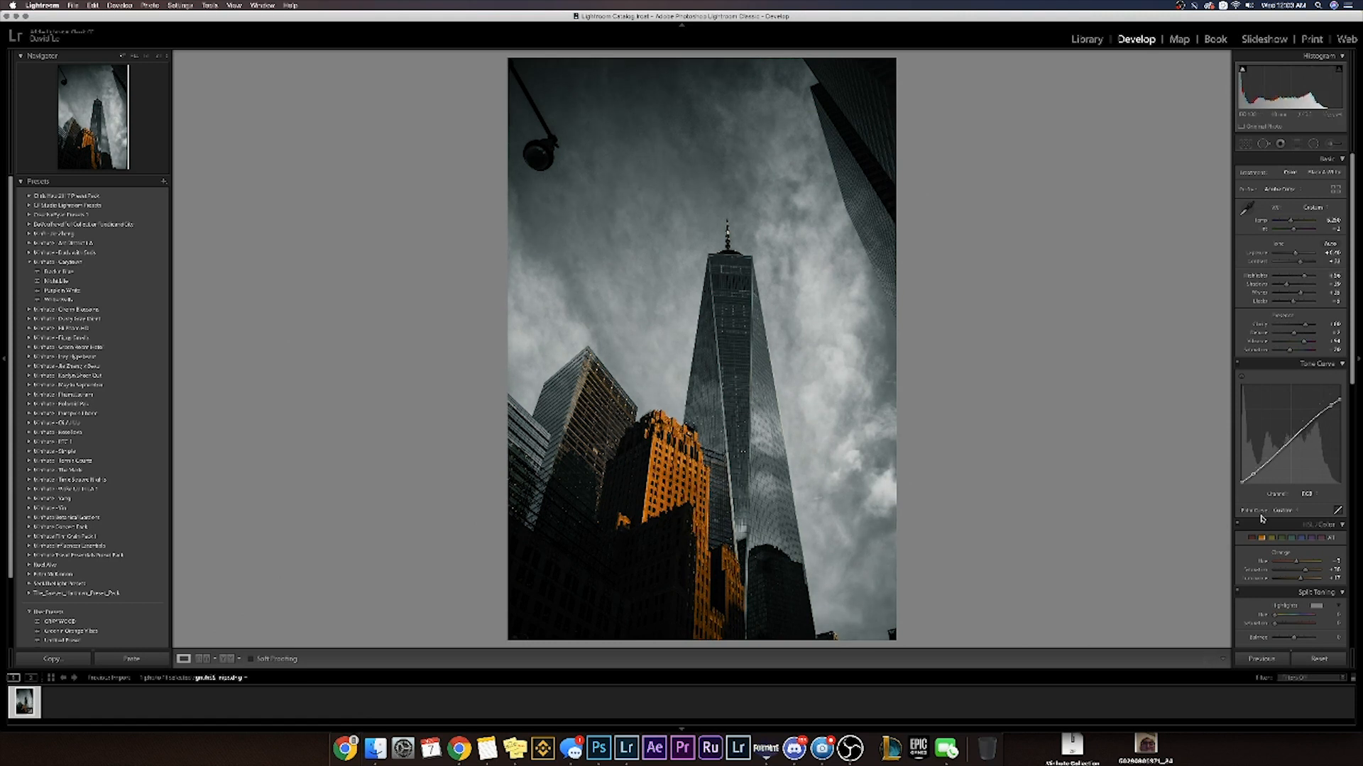
{"action": "left_click_drag", "start_coordinate": [1301, 581], "coordinate": [1292, 581]}
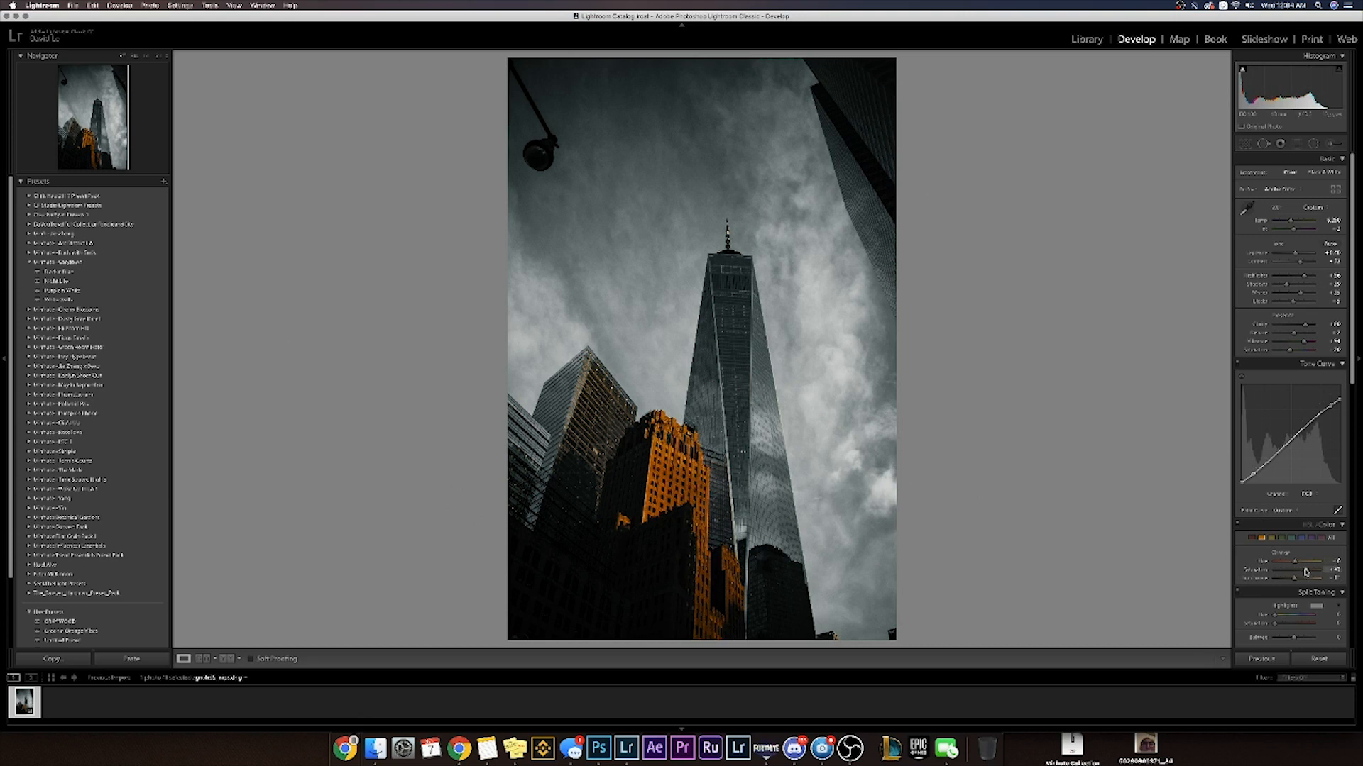
Step: Lift the black point of the RGB tone curve slightly
{"action": "scroll", "coordinate": [1306, 572], "scroll_direction": "down", "scroll_amount": 4}
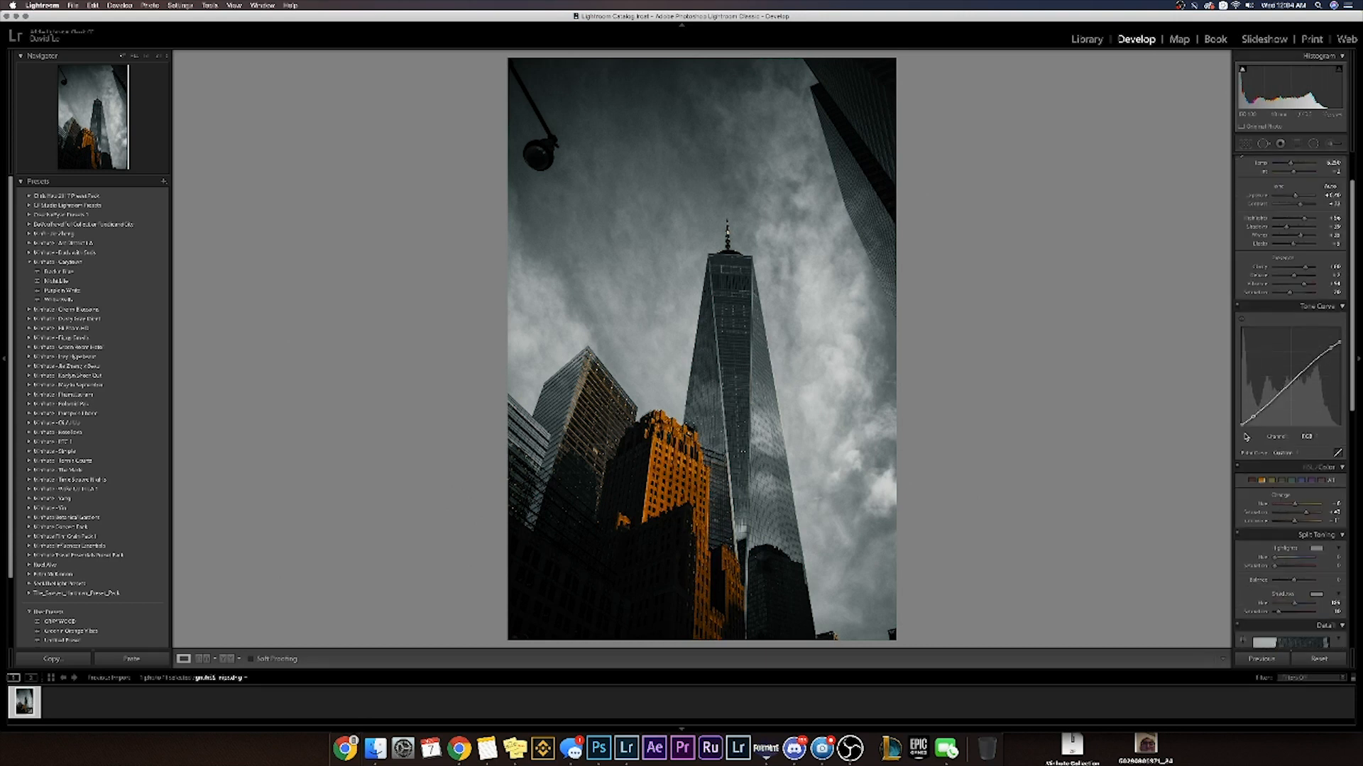
{"action": "left_click_drag", "start_coordinate": [1242, 425], "coordinate": [1241, 423]}
{"action": "scroll", "coordinate": [1281, 487], "scroll_direction": "down", "scroll_amount": 8}
{"action": "scroll", "coordinate": [1281, 489], "scroll_direction": "down", "scroll_amount": 4}
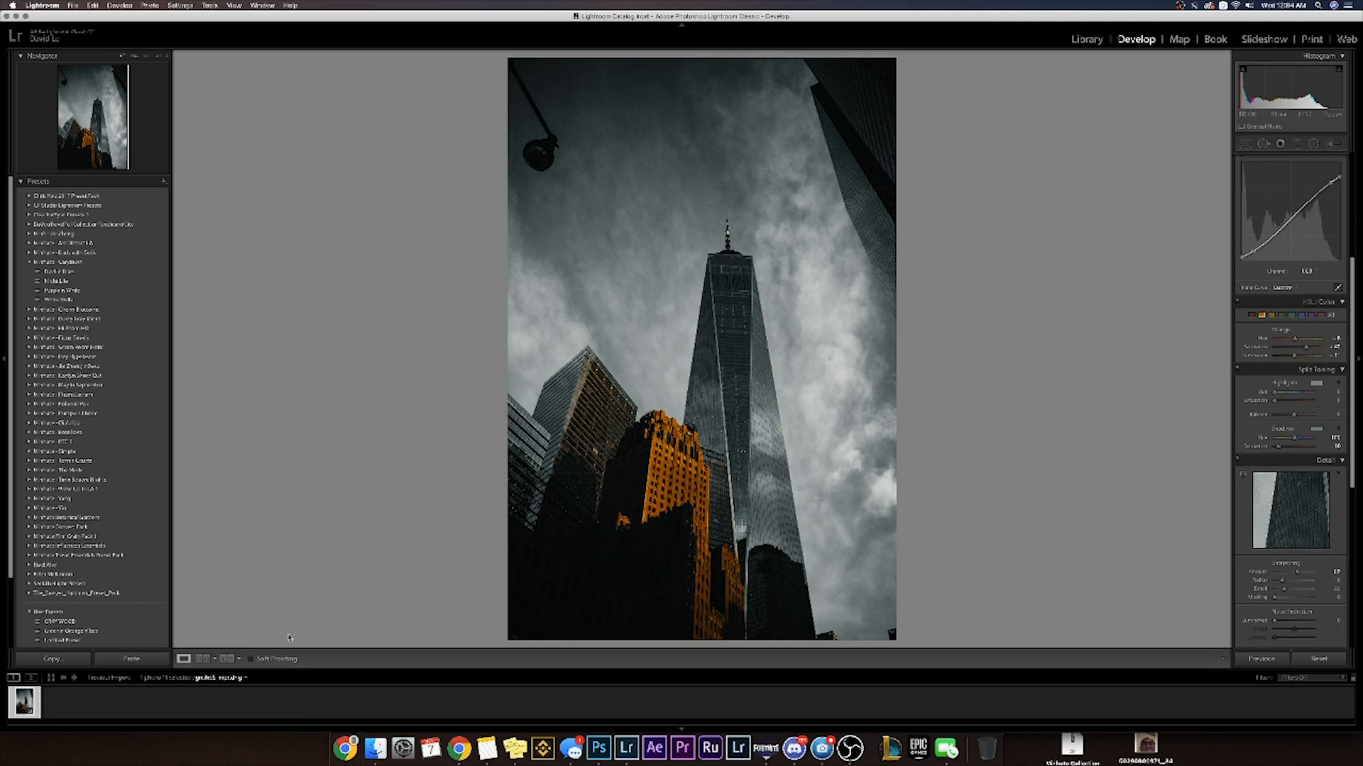
Step: Compare the edited skyscraper photo with the original in a split before/after view, alternating with the single-photo view
{"action": "left_click", "coordinate": [239, 660]}
{"action": "left_click", "coordinate": [271, 677]}
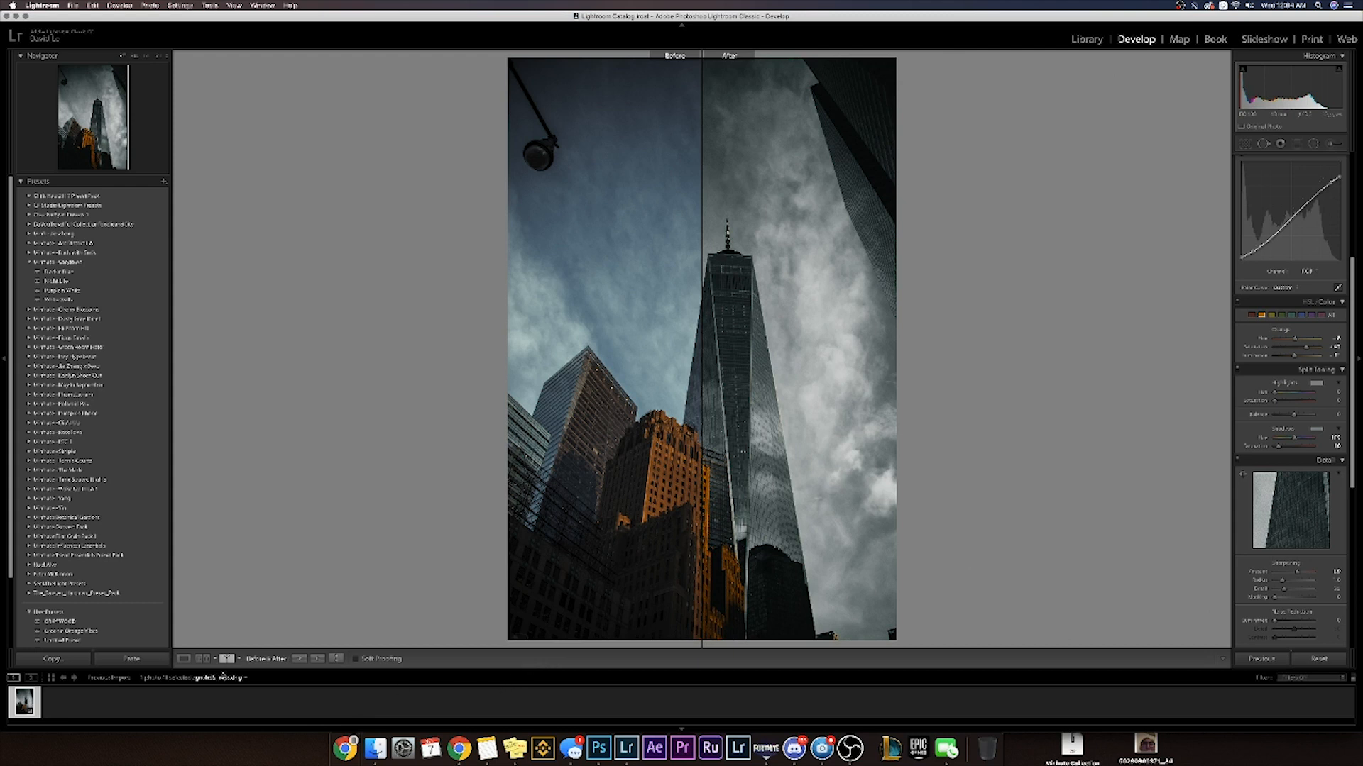
{"action": "left_click", "coordinate": [187, 661]}
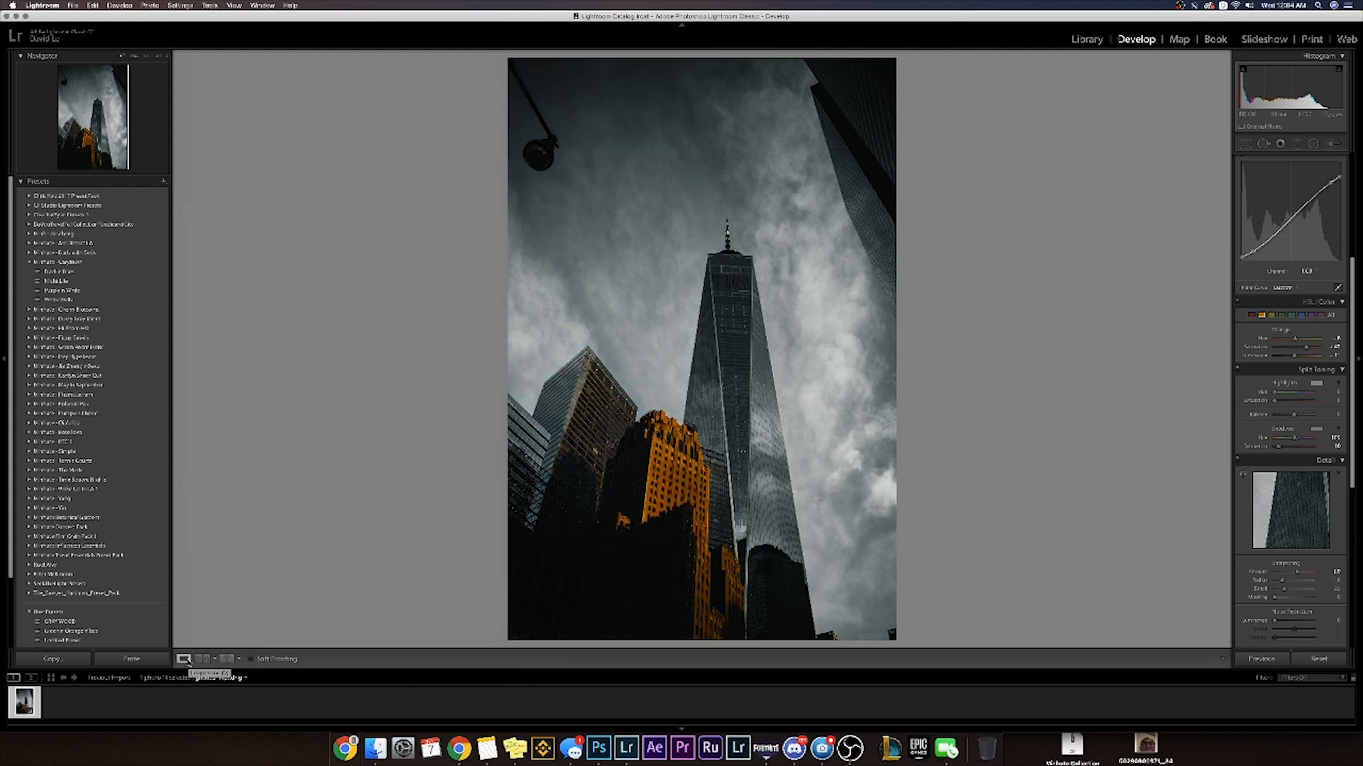
{"action": "left_click", "coordinate": [230, 660]}
{"action": "left_click", "coordinate": [238, 660]}
{"action": "left_click", "coordinate": [256, 669]}
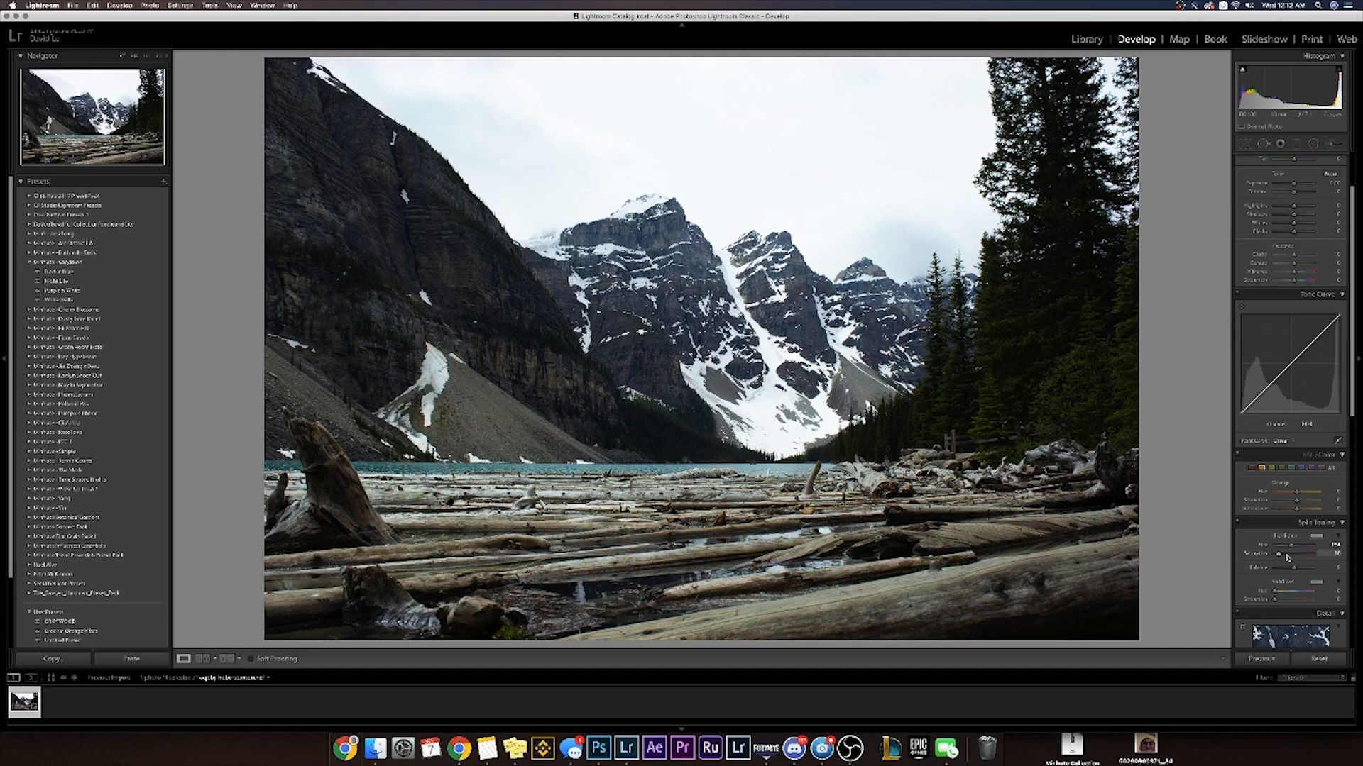
Step: Tint the mountain photo's shadows teal with subtle split toning and lower the white end of its tone curve
{"action": "left_click", "coordinate": [1294, 591]}
{"action": "key", "text": "Up"}
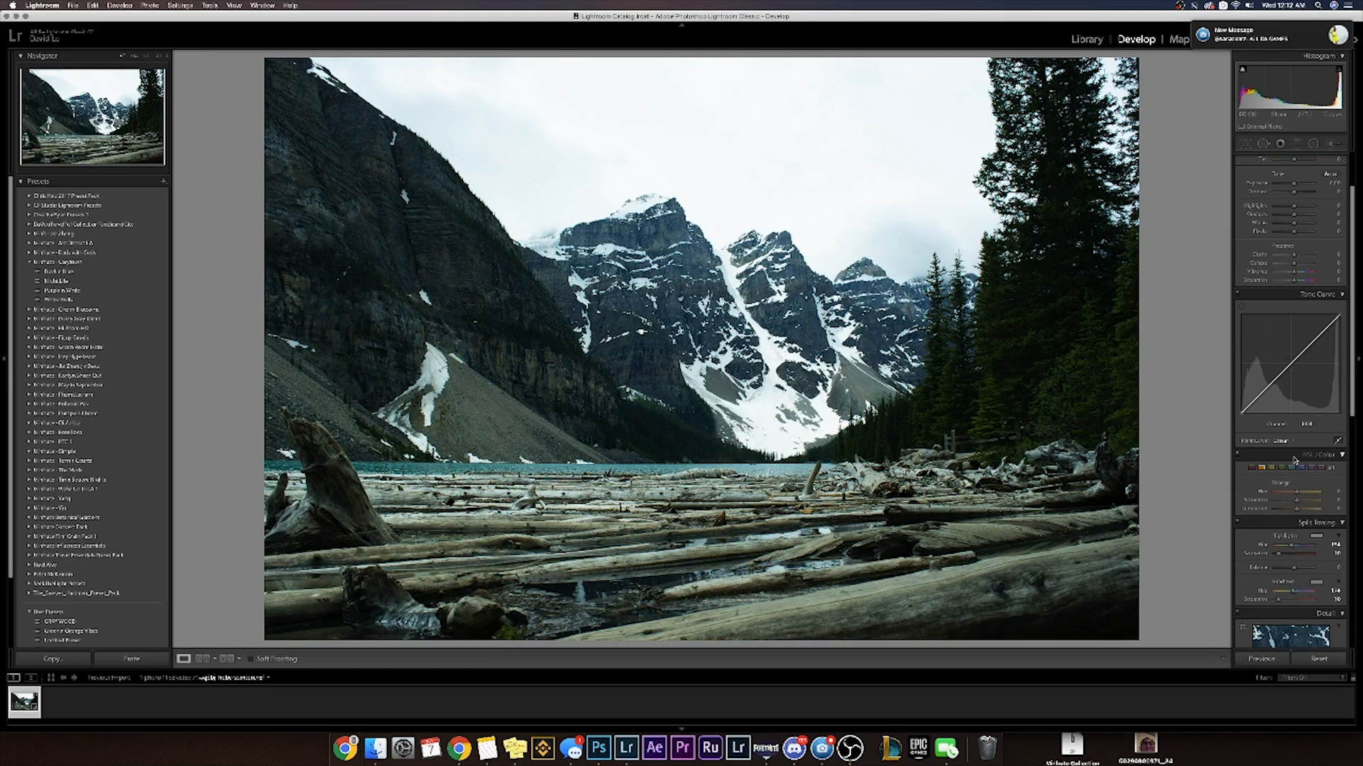
{"action": "left_click_drag", "start_coordinate": [1334, 315], "coordinate": [1344, 327]}
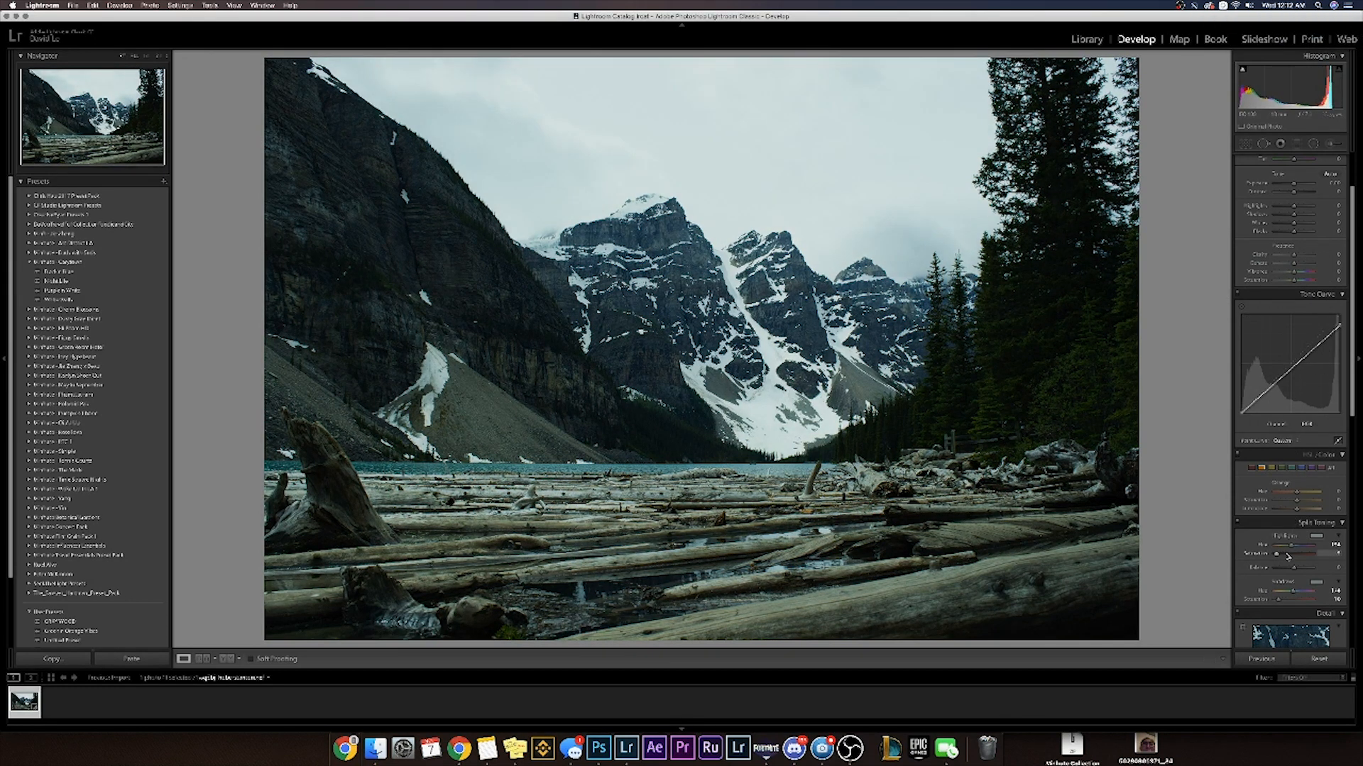
{"action": "left_click_drag", "start_coordinate": [1278, 600], "coordinate": [1276, 600]}
Step: Lift the black end of the mountain photo's tone curve and shape the curve near the shadows and highlights
{"action": "left_click_drag", "start_coordinate": [1242, 412], "coordinate": [1253, 405]}
{"action": "left_click_drag", "start_coordinate": [1339, 325], "coordinate": [1332, 329]}
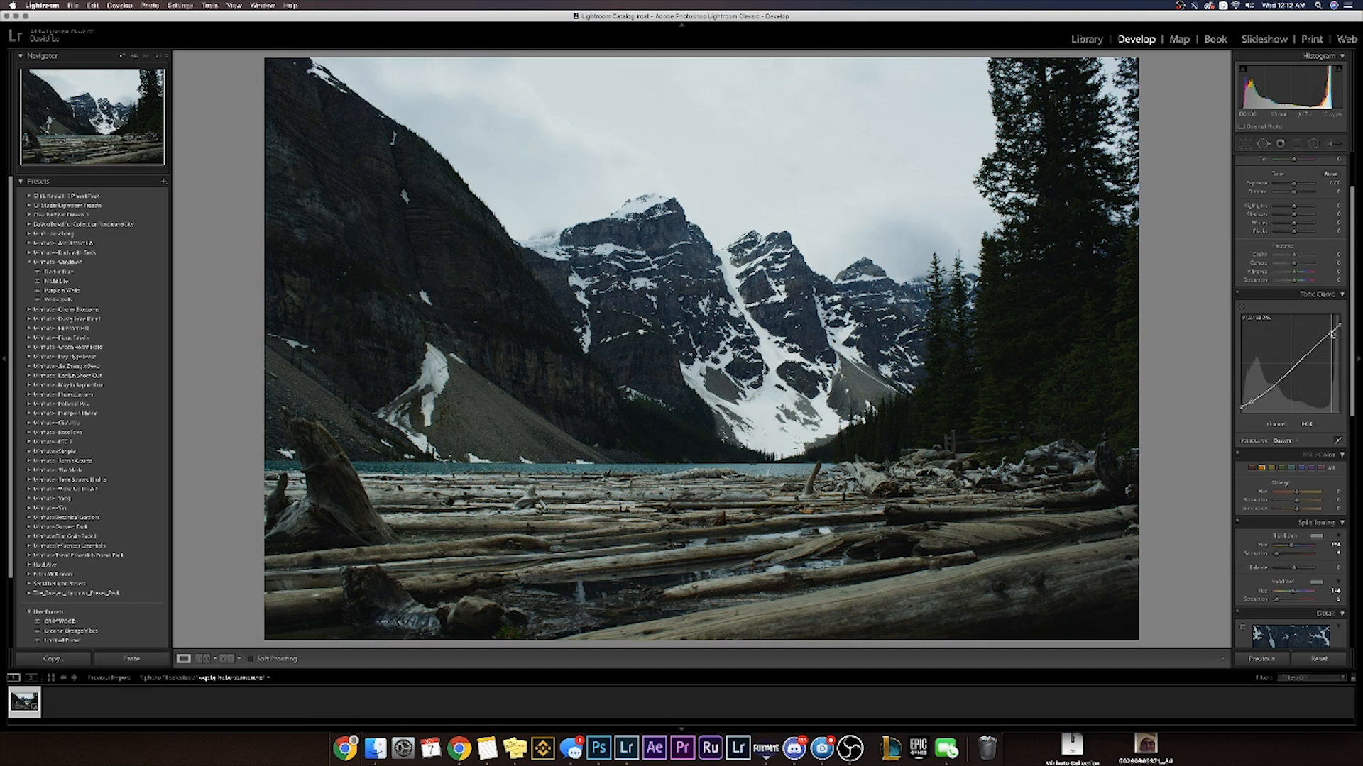
Step: Raise the mountain photo's clarity to about +20 and reduce the saturation and luminance of its blues
{"action": "left_click_drag", "start_coordinate": [1294, 255], "coordinate": [1298, 255]}
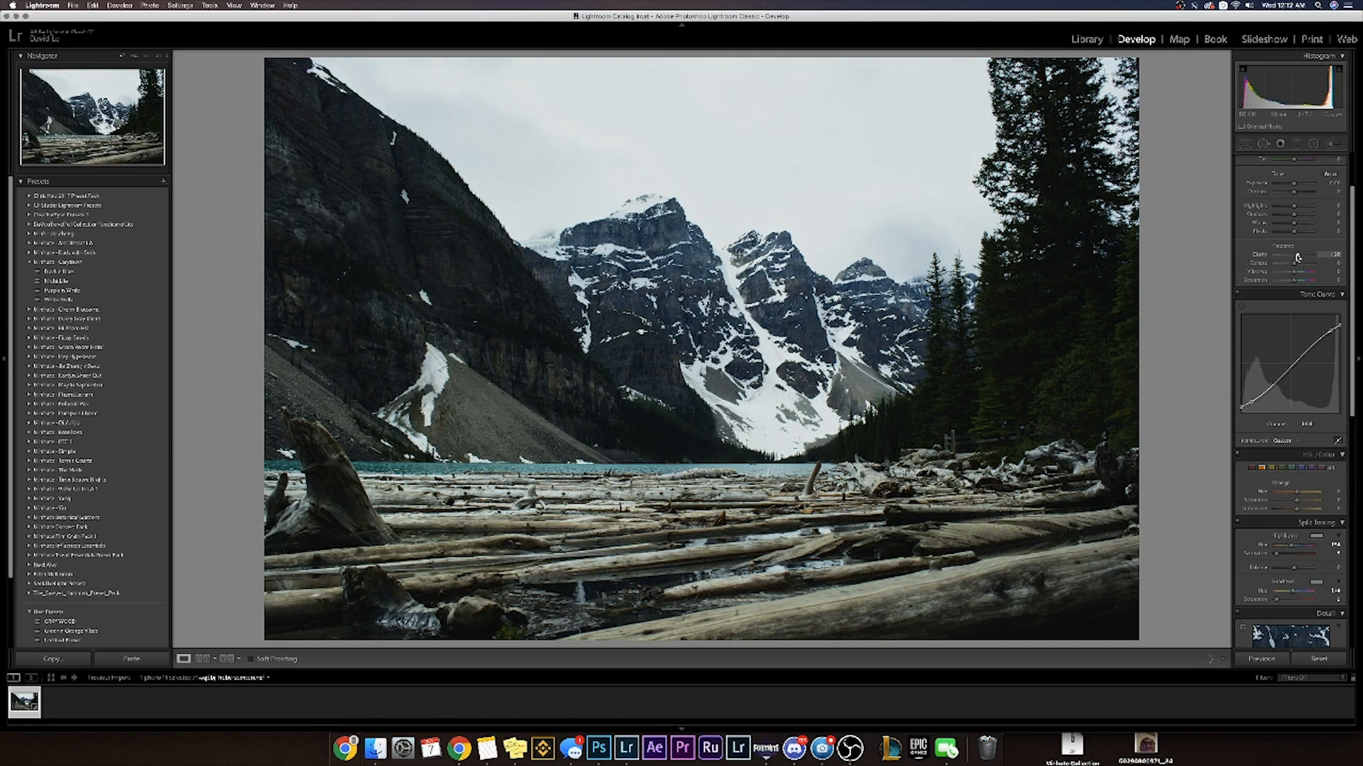
{"action": "left_click", "coordinate": [1301, 468]}
{"action": "left_click_drag", "start_coordinate": [1298, 503], "coordinate": [1266, 502]}
{"action": "left_click_drag", "start_coordinate": [1296, 509], "coordinate": [1278, 509]}
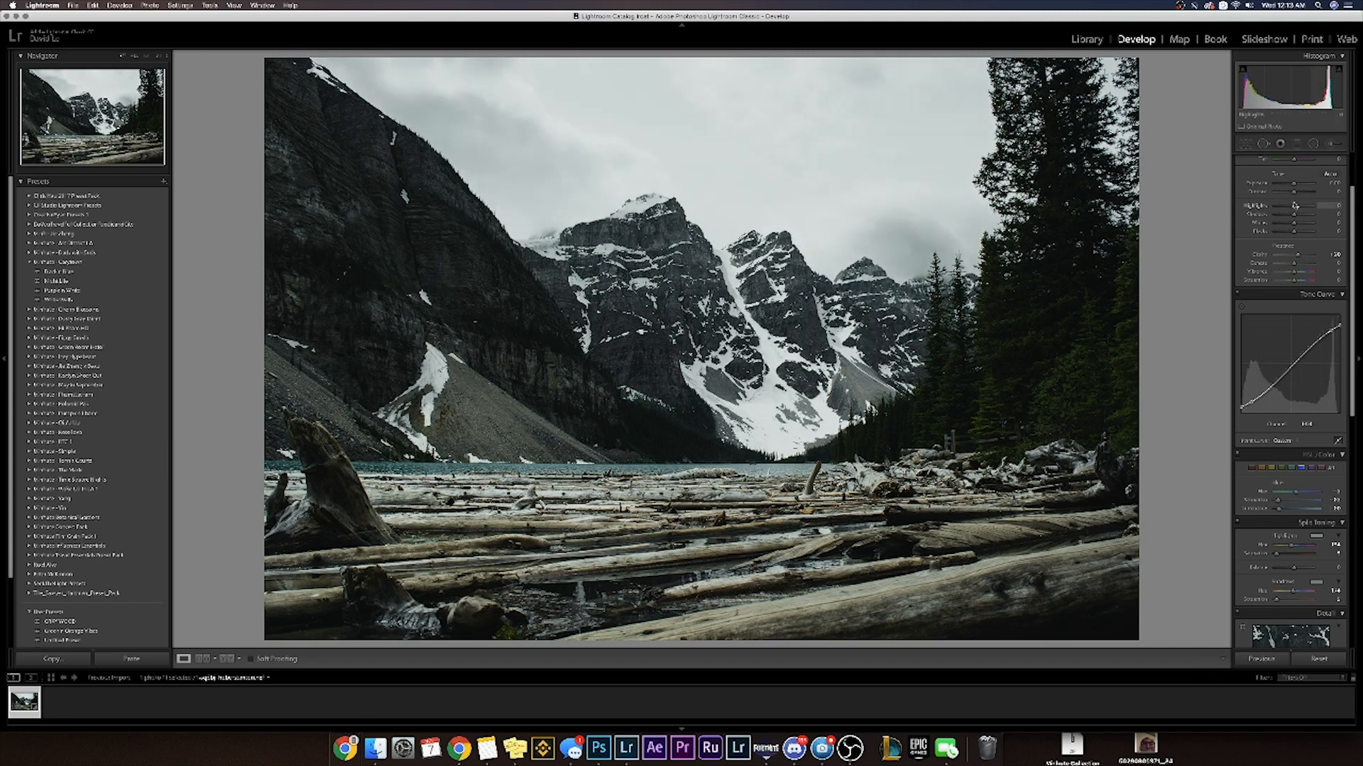
Step: Lower the highlights, shadows and blacks, raise the whites, and shift the split toning hues toward blue
{"action": "mouse_move", "coordinate": [1294, 205]}
{"action": "left_mouse_down"}
{"action": "mouse_move", "coordinate": [1277, 206]}
{"action": "mouse_move", "coordinate": [1301, 225]}
{"action": "mouse_move", "coordinate": [1291, 232]}
{"action": "left_mouse_up"}
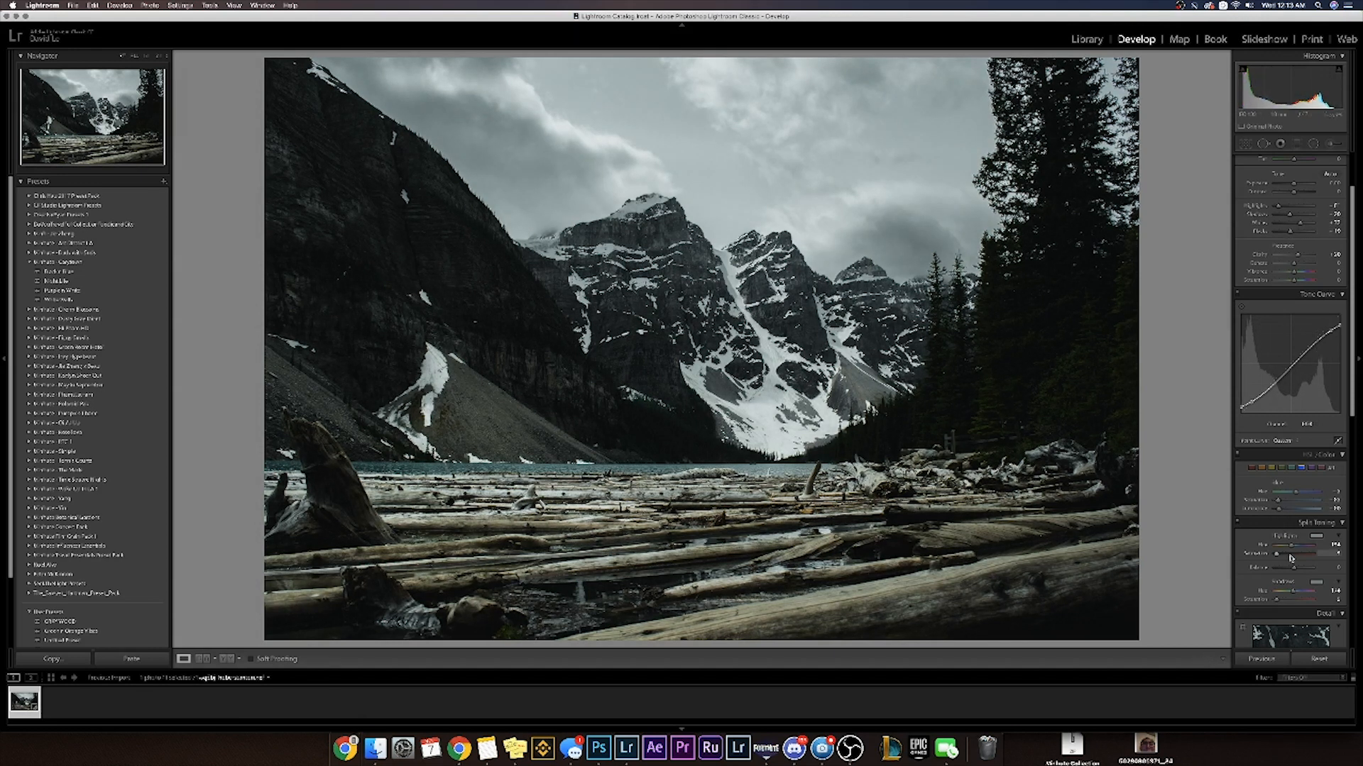
{"action": "left_click_drag", "start_coordinate": [1279, 554], "coordinate": [1296, 591]}
Step: Adjust the orange, yellow and red color ranges of the mountain photo individually
{"action": "left_click", "coordinate": [1263, 468]}
{"action": "left_click_drag", "start_coordinate": [1296, 509], "coordinate": [1291, 492]}
{"action": "left_click", "coordinate": [1271, 467]}
{"action": "left_click", "coordinate": [1261, 467]}
{"action": "left_click", "coordinate": [1252, 469]}
{"action": "left_click_drag", "start_coordinate": [1246, 498], "coordinate": [1339, 505]}
Step: Raise the vibrance, lower the overall saturation slightly, and cool the white balance temperature
{"action": "left_click_drag", "start_coordinate": [1293, 274], "coordinate": [1294, 280]}
{"action": "scroll", "coordinate": [1299, 199], "scroll_direction": "up", "scroll_amount": 2}
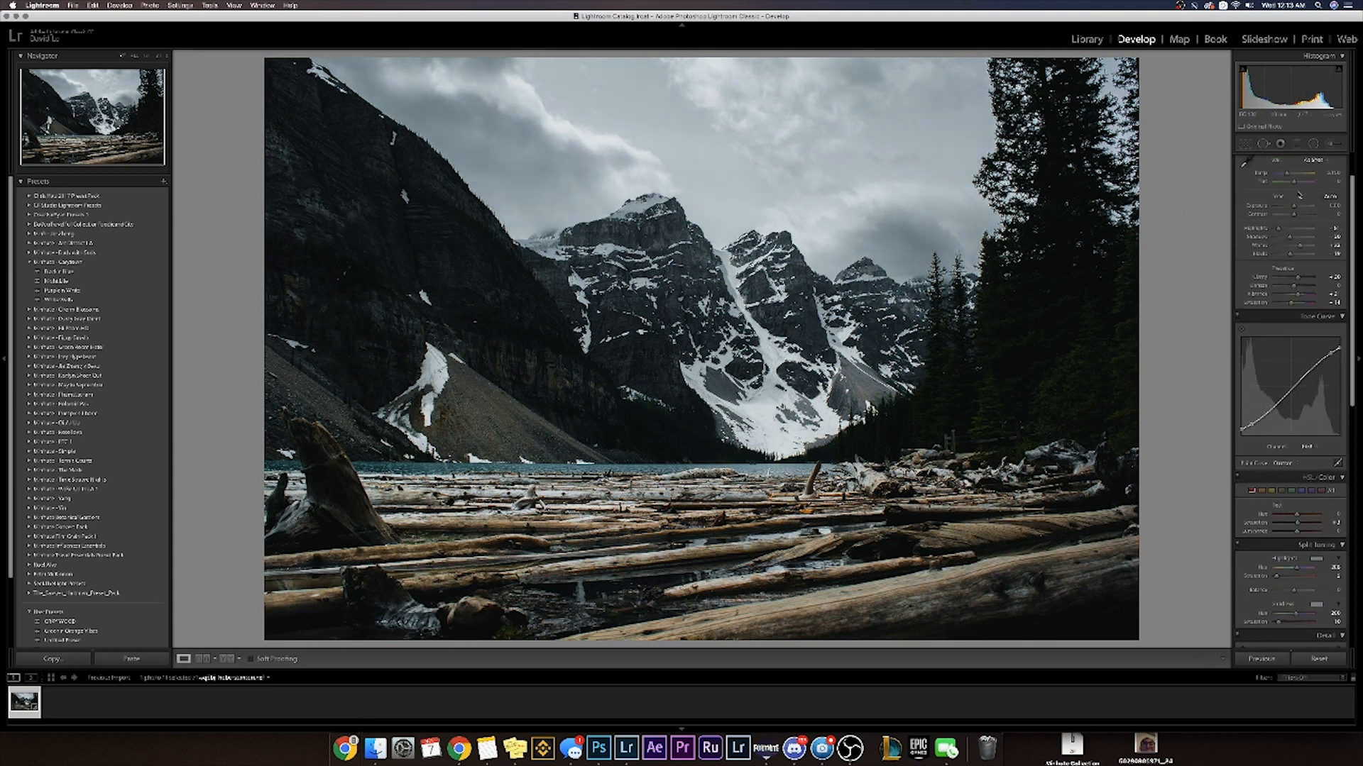
{"action": "left_click_drag", "start_coordinate": [1294, 184], "coordinate": [1286, 174]}
Step: Increase the sharpening amount of the mountain photo
{"action": "scroll", "coordinate": [1296, 426], "scroll_direction": "down", "scroll_amount": 10}
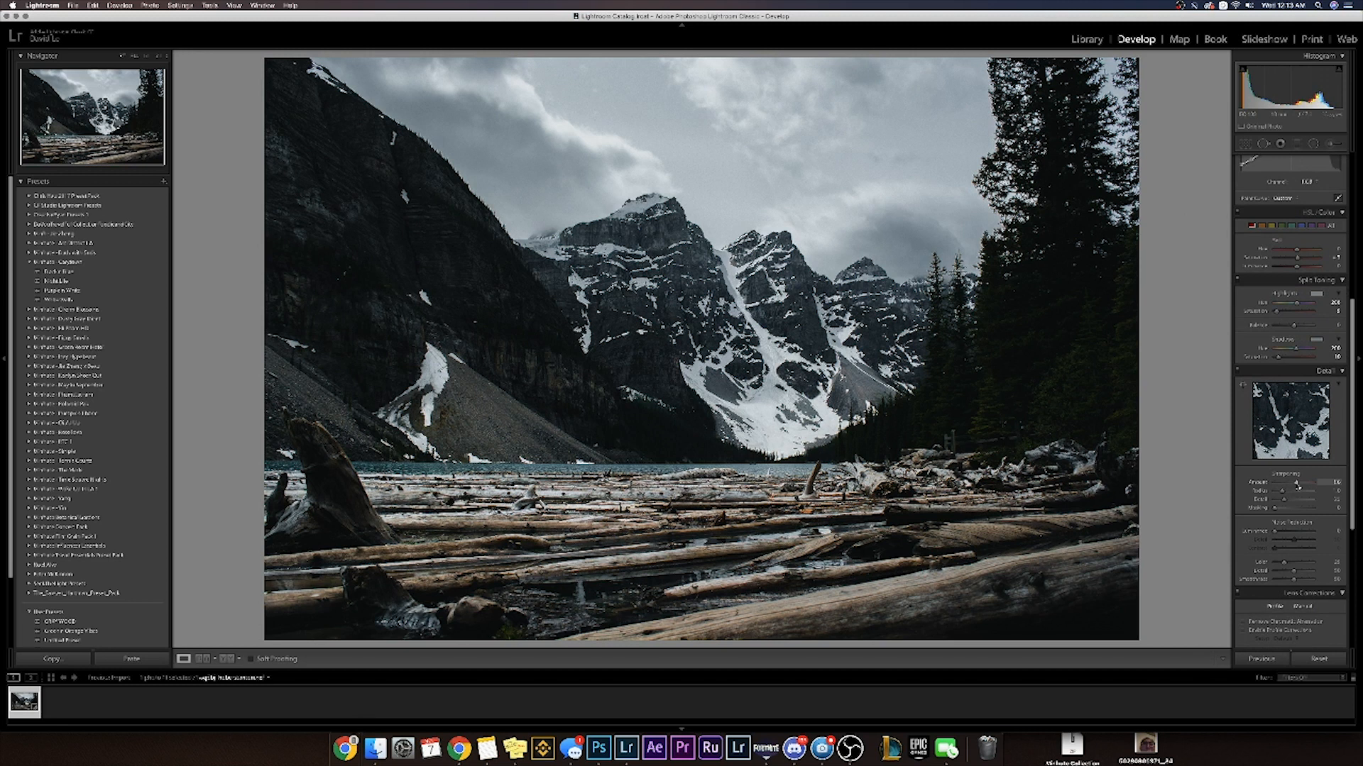
{"action": "scroll", "coordinate": [1295, 485], "scroll_direction": "down", "scroll_amount": 4}
{"action": "scroll", "coordinate": [1296, 476], "scroll_direction": "up", "scroll_amount": 8}
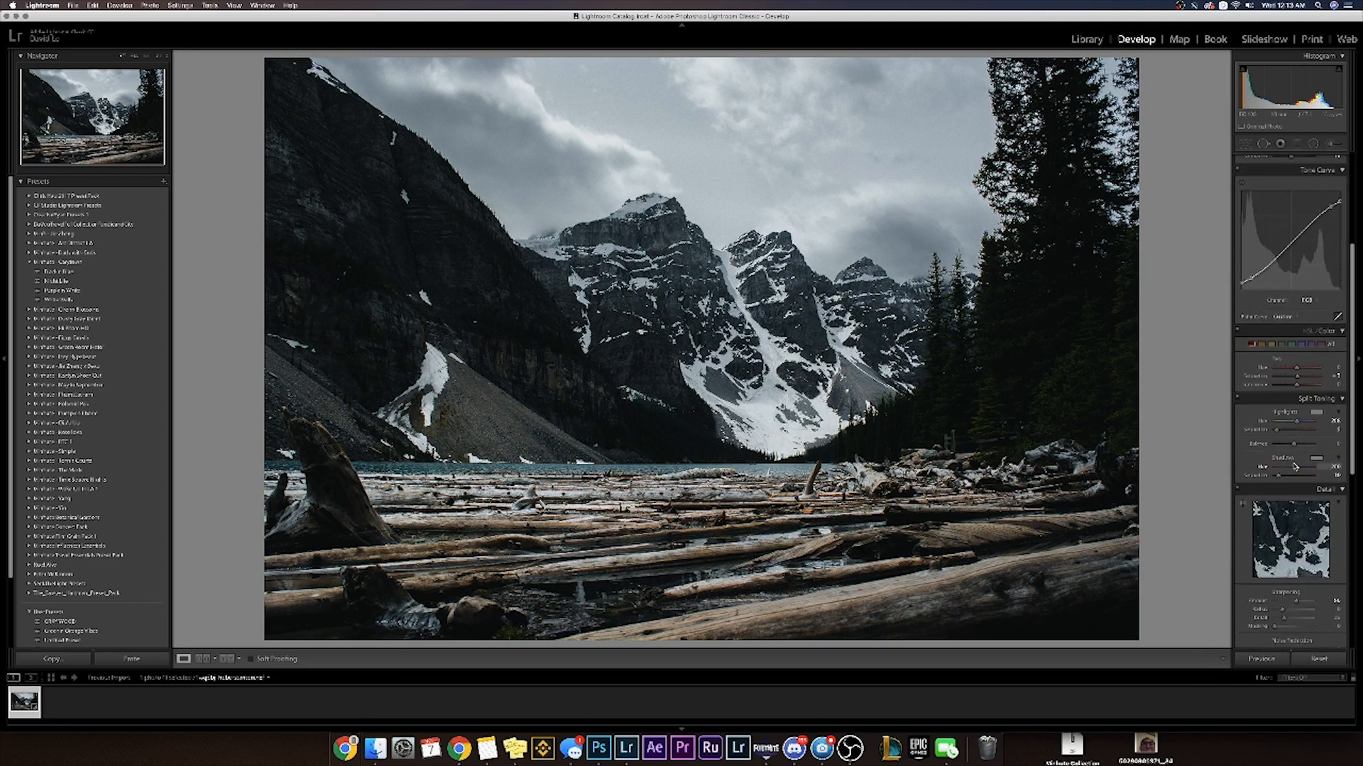
Step: Set the greens' saturation to -100, lower their luminance, and darken the aqua and blue tones
{"action": "scroll", "coordinate": [1296, 467], "scroll_direction": "up", "scroll_amount": 4}
{"action": "left_click", "coordinate": [1282, 457]}
{"action": "left_click_drag", "start_coordinate": [1296, 489], "coordinate": [1249, 489]}
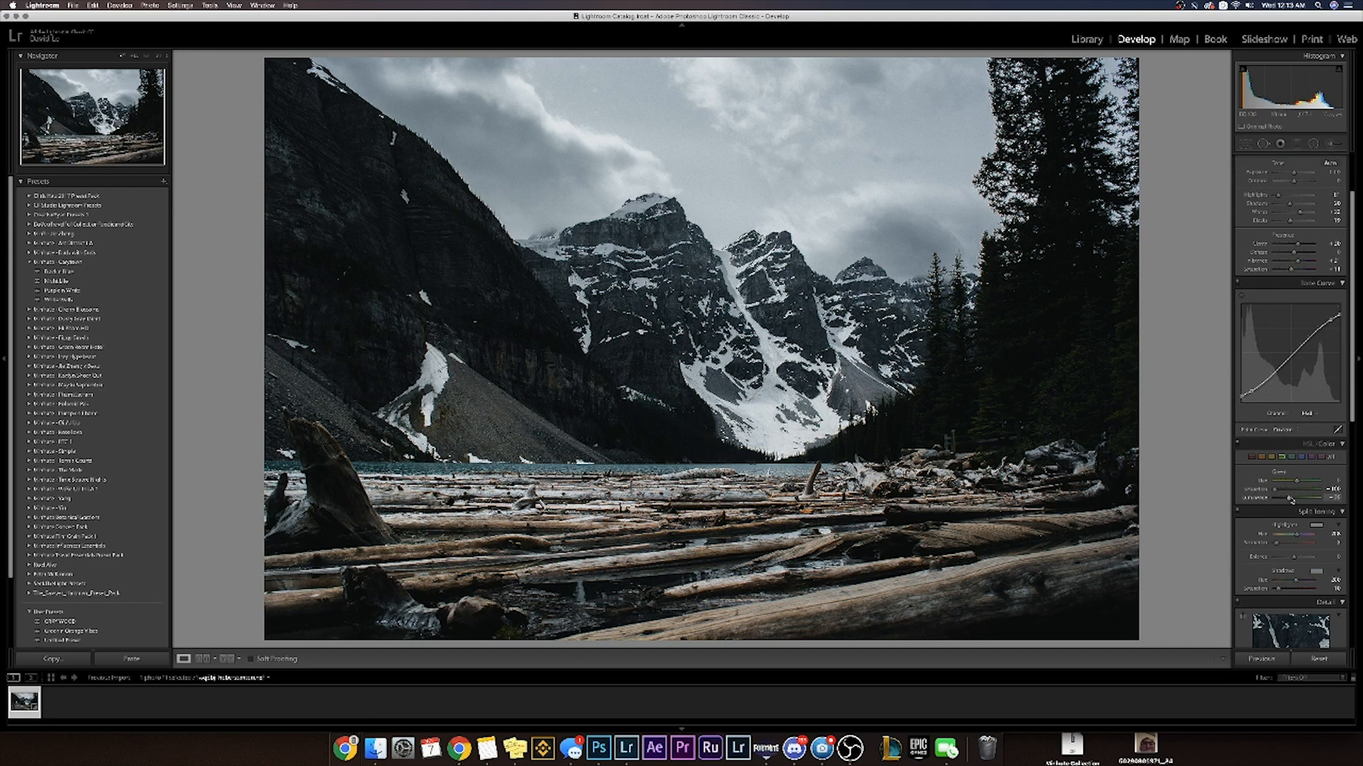
{"action": "left_click", "coordinate": [1291, 457]}
{"action": "left_click_drag", "start_coordinate": [1307, 500], "coordinate": [1276, 500]}
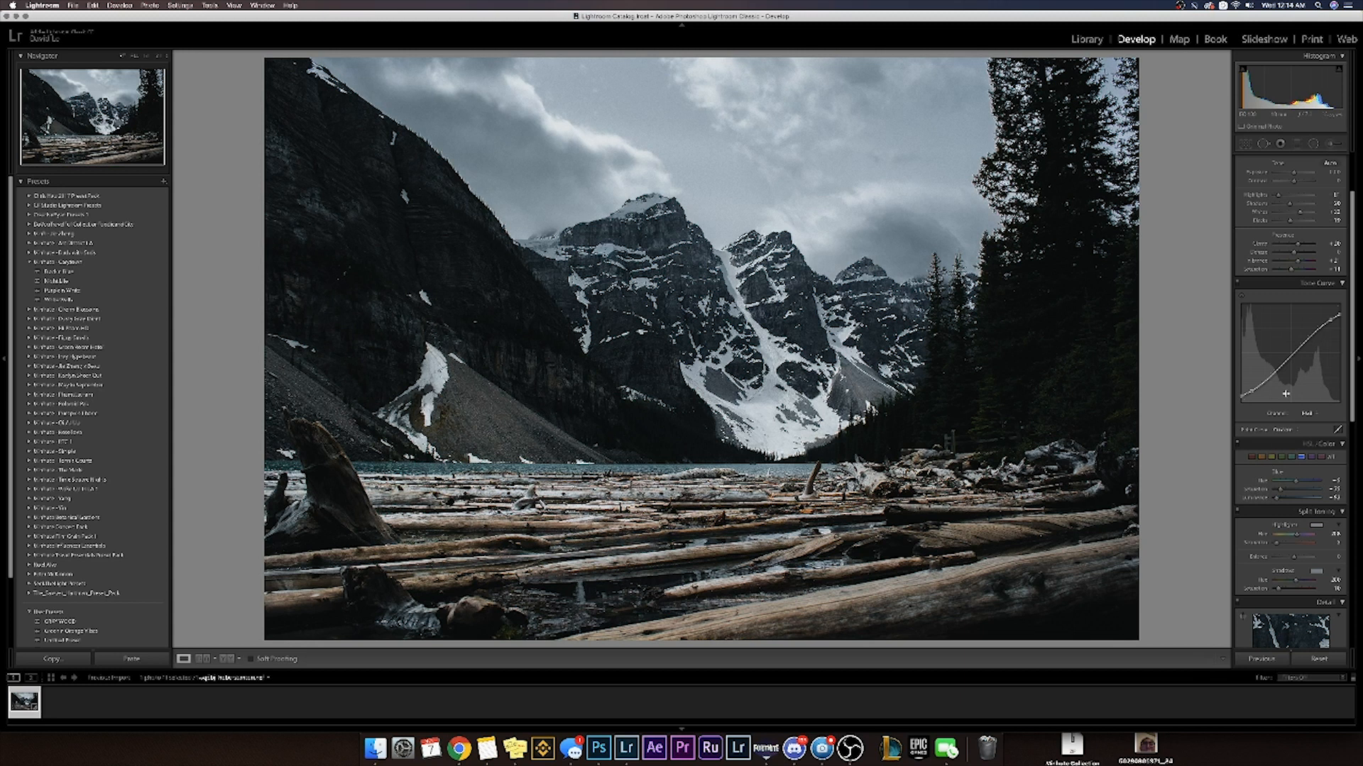
Step: Fine-tune the mountain photo's white balance temperature and tint, and lower its whites below zero
{"action": "scroll", "coordinate": [1285, 393], "scroll_direction": "up", "scroll_amount": 3}
{"action": "left_click_drag", "start_coordinate": [1288, 222], "coordinate": [1289, 222]}
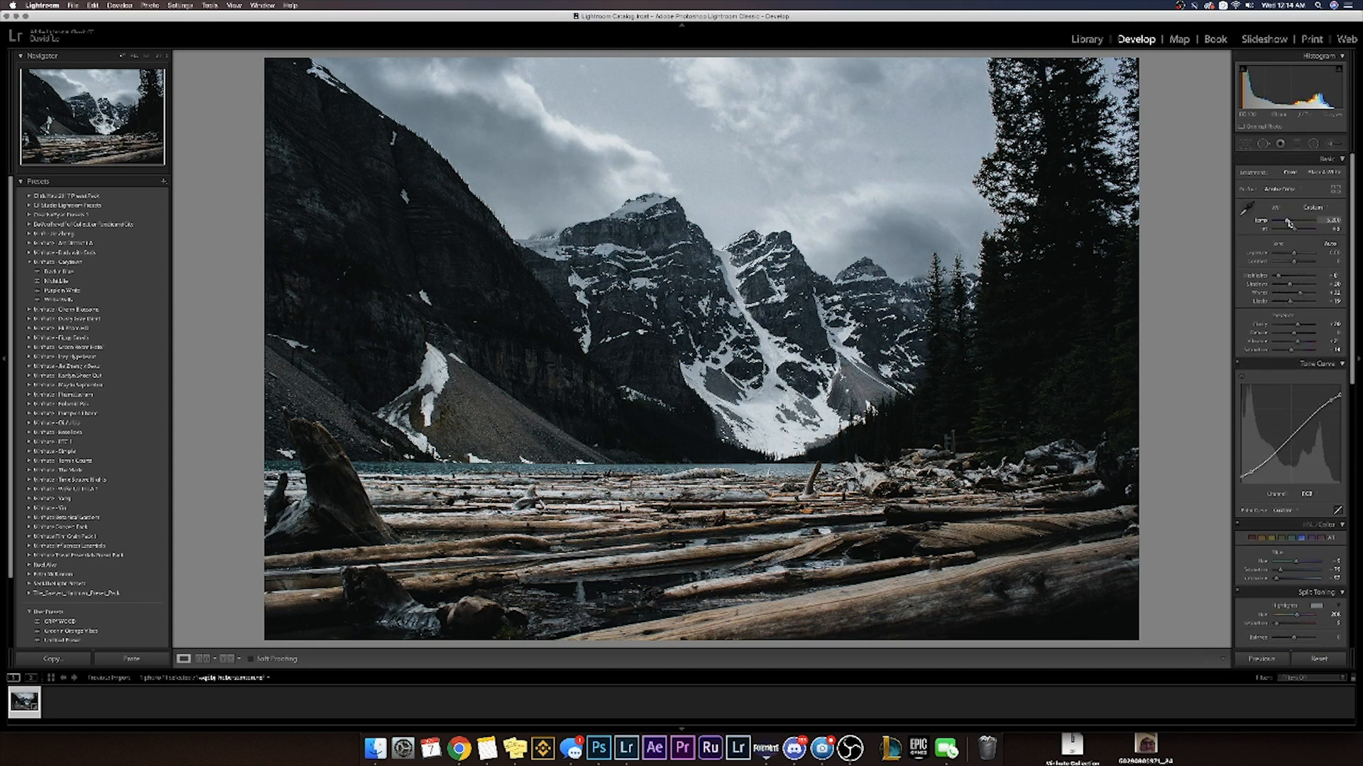
{"action": "left_click_drag", "start_coordinate": [1293, 232], "coordinate": [1293, 231]}
{"action": "scroll", "coordinate": [1279, 579], "scroll_direction": "down", "scroll_amount": 3}
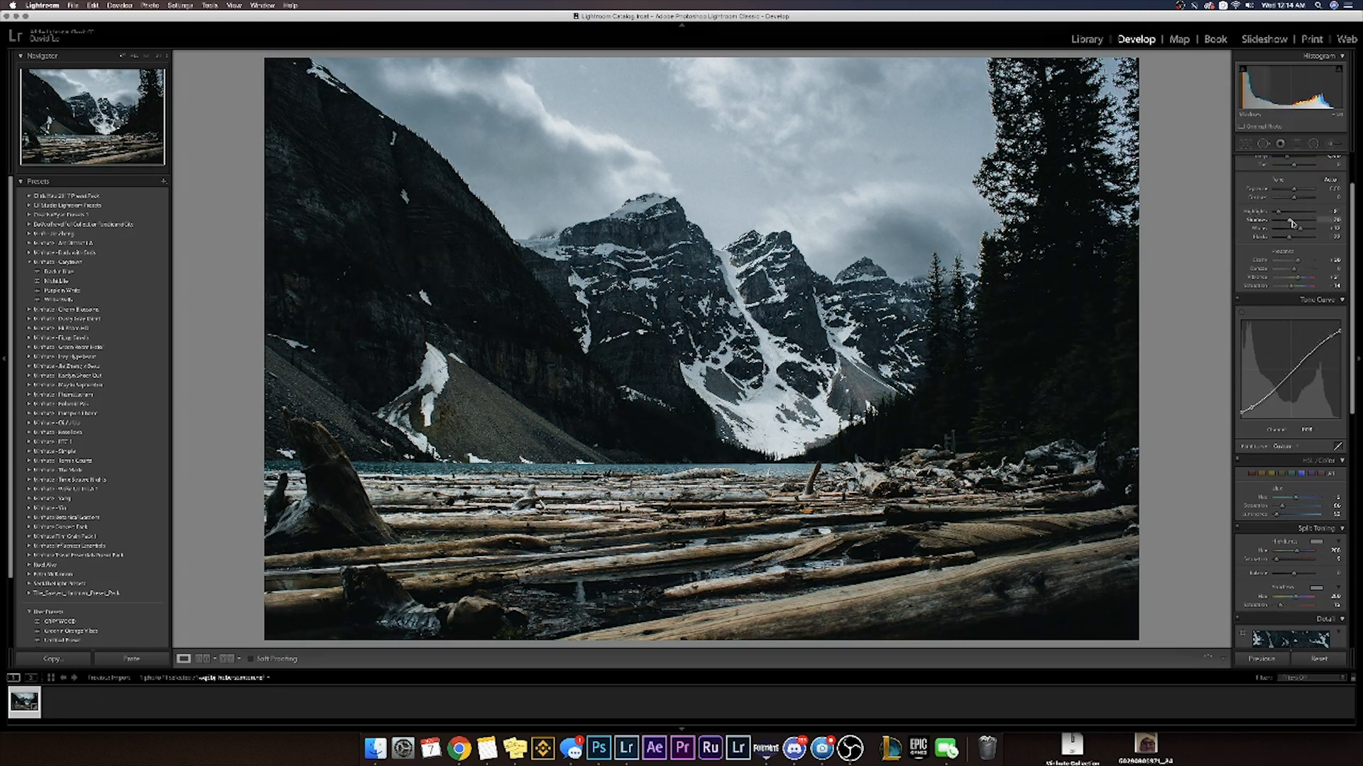
{"action": "left_click_drag", "start_coordinate": [1292, 223], "coordinate": [1289, 226]}
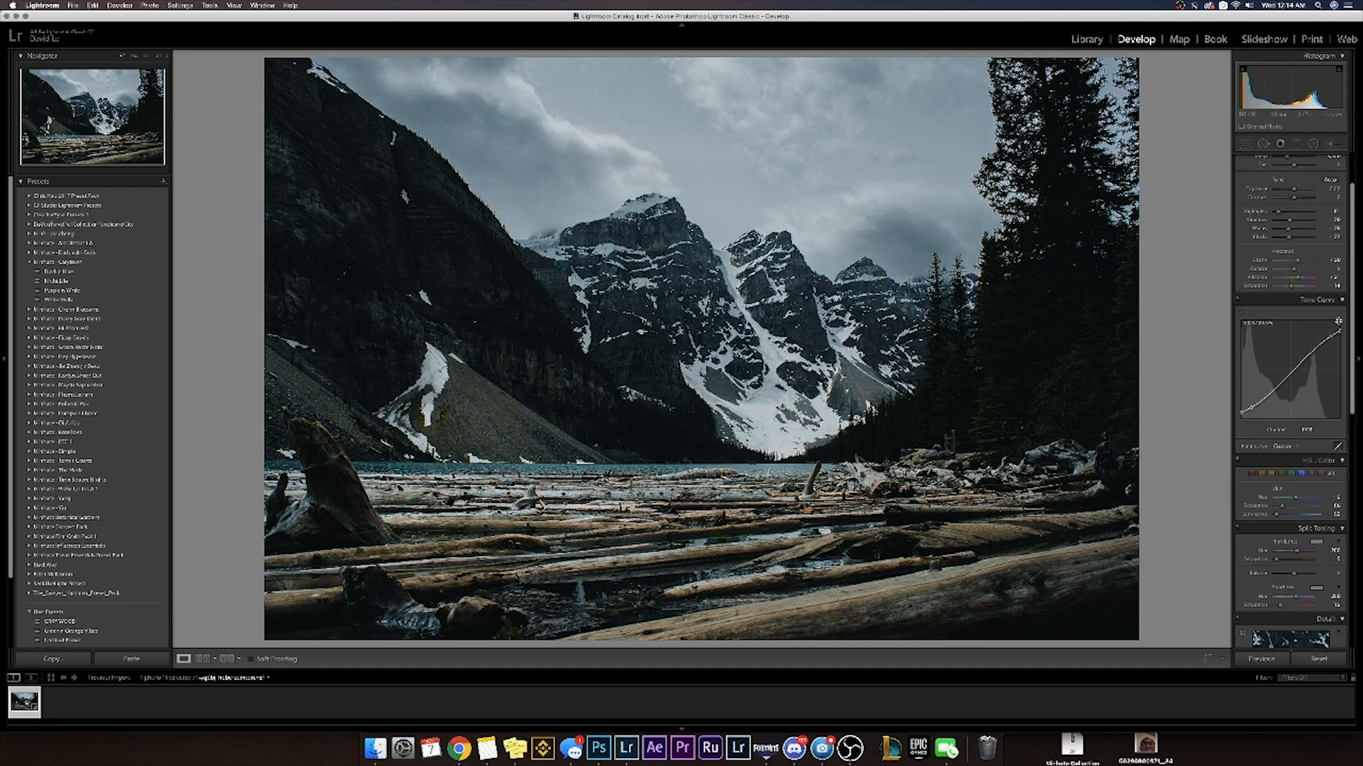
Step: Reshape the highlight end of the tone curve, lower the exposure slightly, and set the highlights to -100
{"action": "left_click_drag", "start_coordinate": [1337, 329], "coordinate": [1329, 341]}
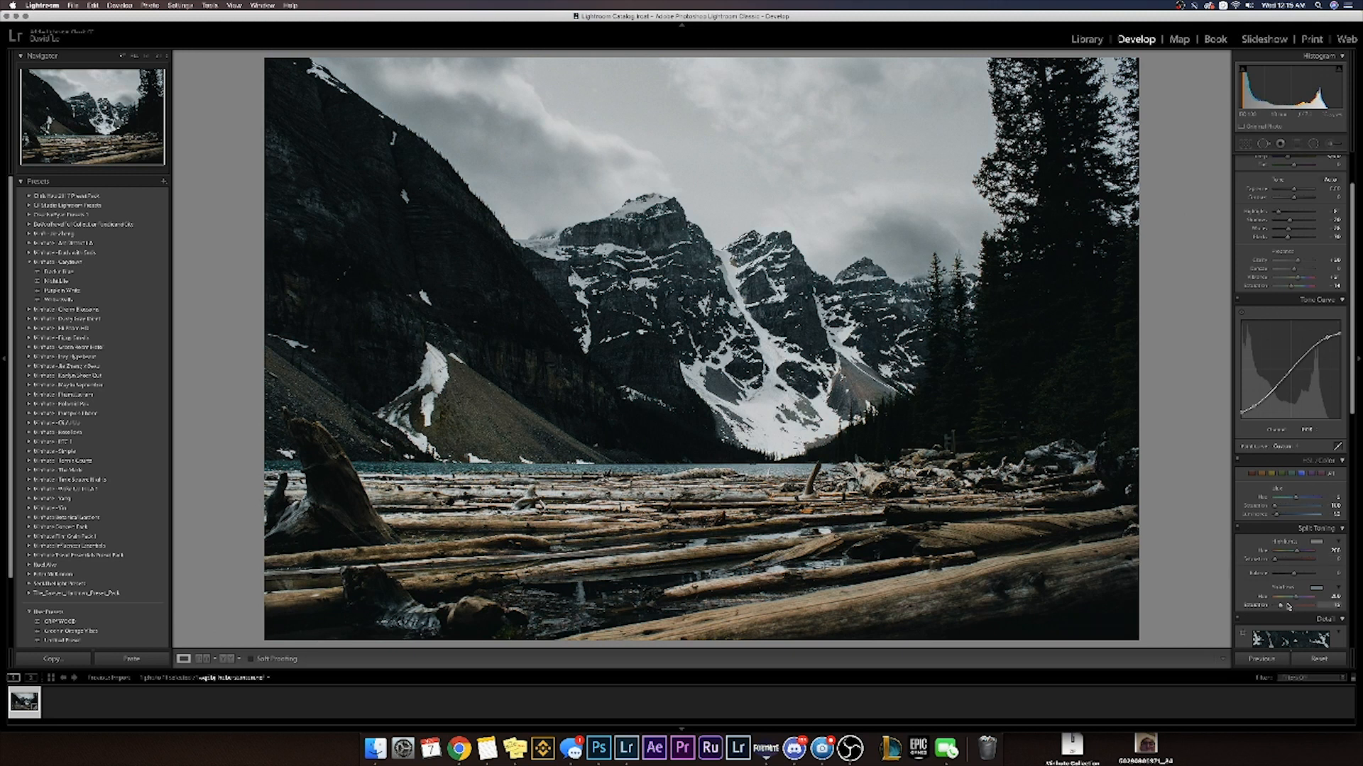
{"action": "left_click_drag", "start_coordinate": [1294, 190], "coordinate": [1267, 230]}
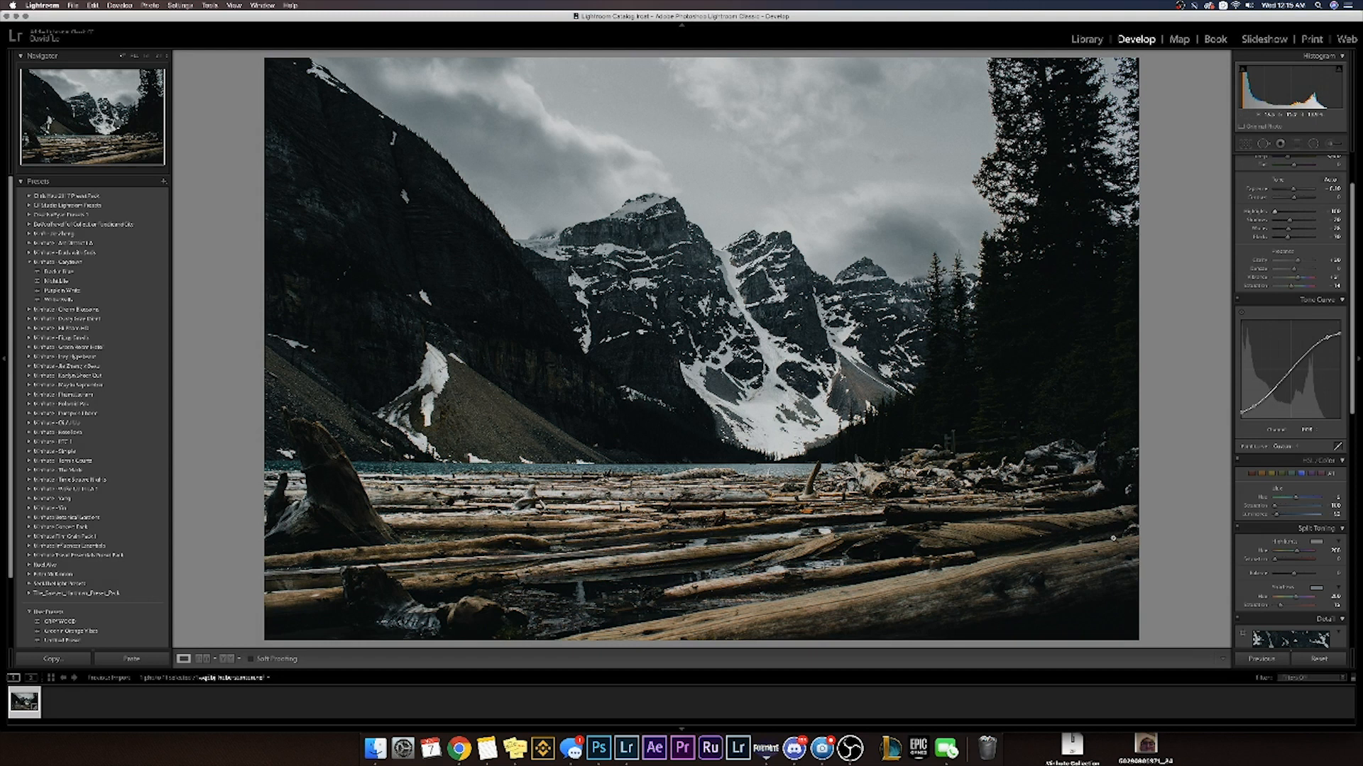
Step: Compare the mountain photo with its original in side-by-side and split before/after views, and return to the single-photo view
{"action": "left_click", "coordinate": [239, 662]}
{"action": "left_click", "coordinate": [250, 669]}
{"action": "left_click", "coordinate": [237, 662]}
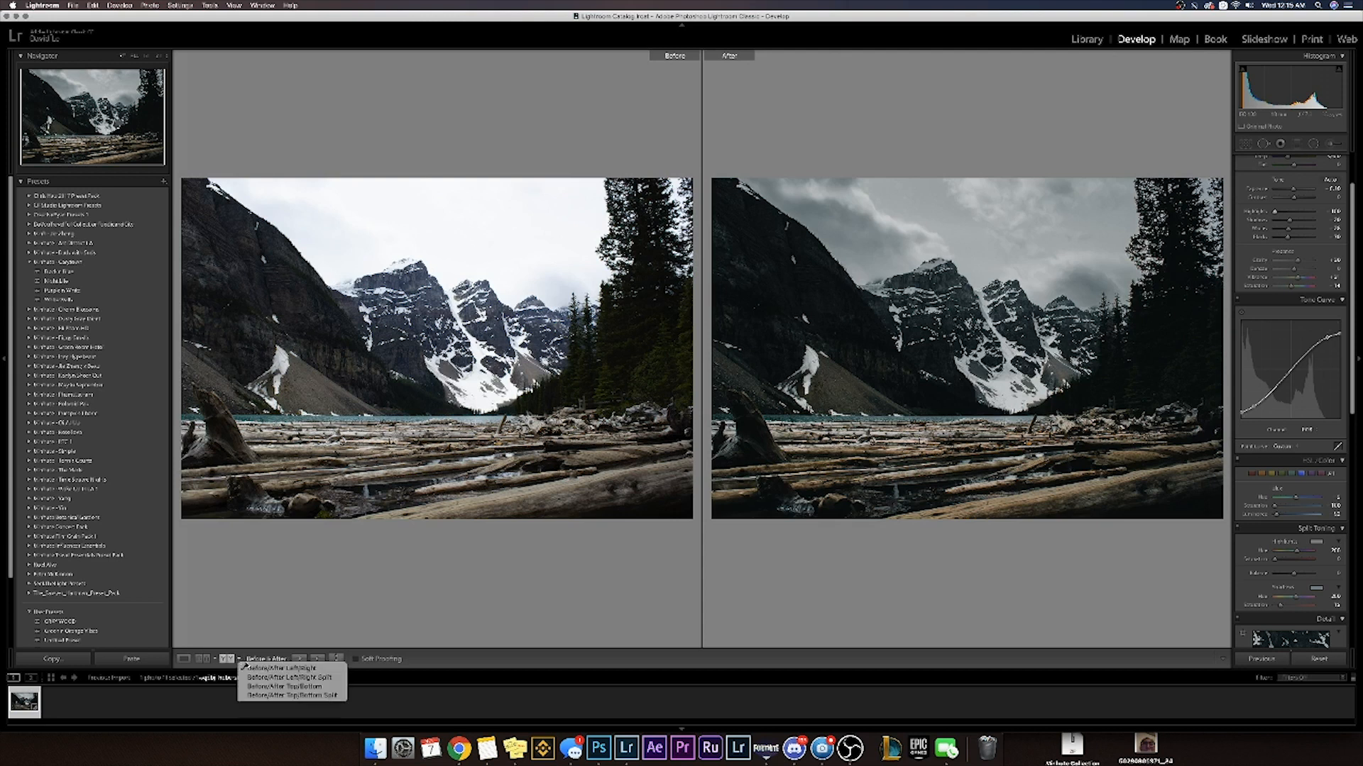
{"action": "left_click", "coordinate": [256, 670]}
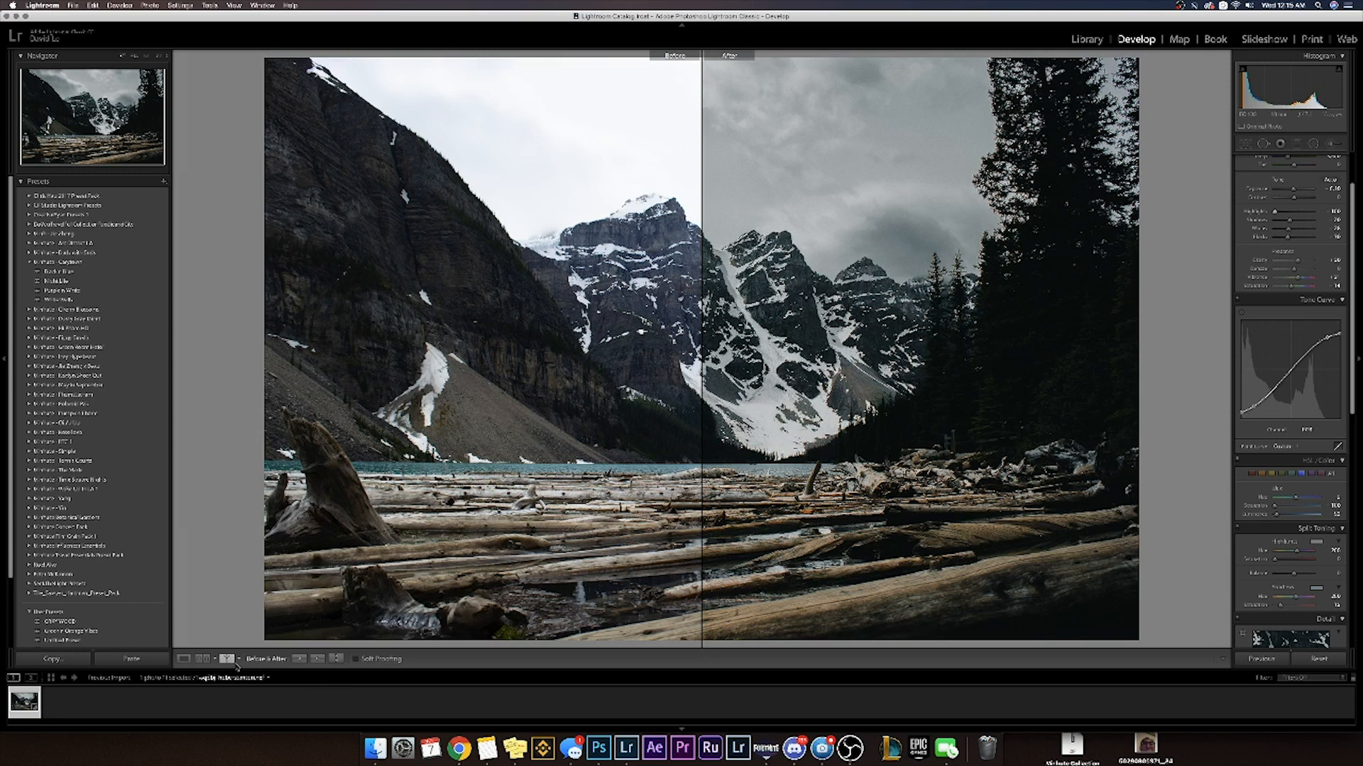
{"action": "left_click", "coordinate": [183, 658]}
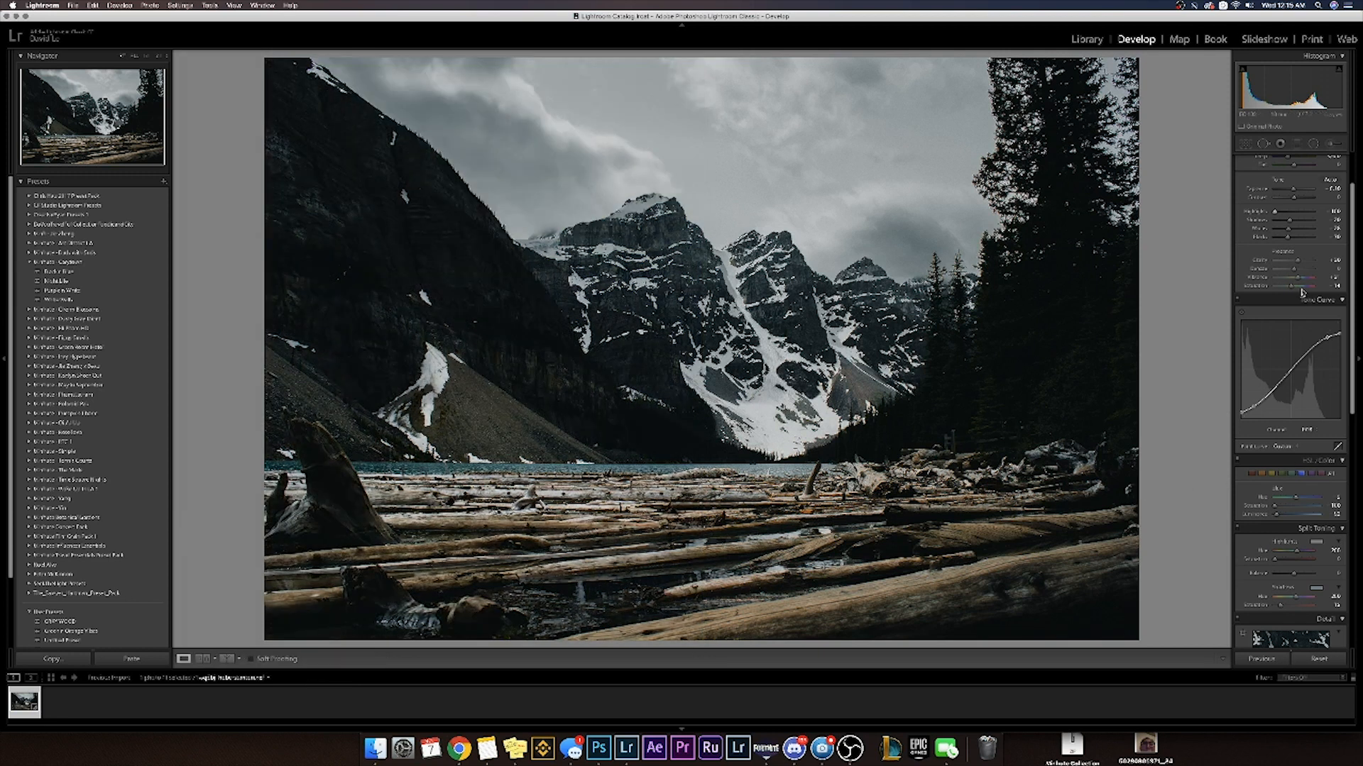
Step: Lower the vibrance below zero, raise the overall saturation, and compare the result in the split before/after view
{"action": "left_click_drag", "start_coordinate": [1291, 287], "coordinate": [1296, 287]}
{"action": "left_click_drag", "start_coordinate": [1295, 279], "coordinate": [1303, 287]}
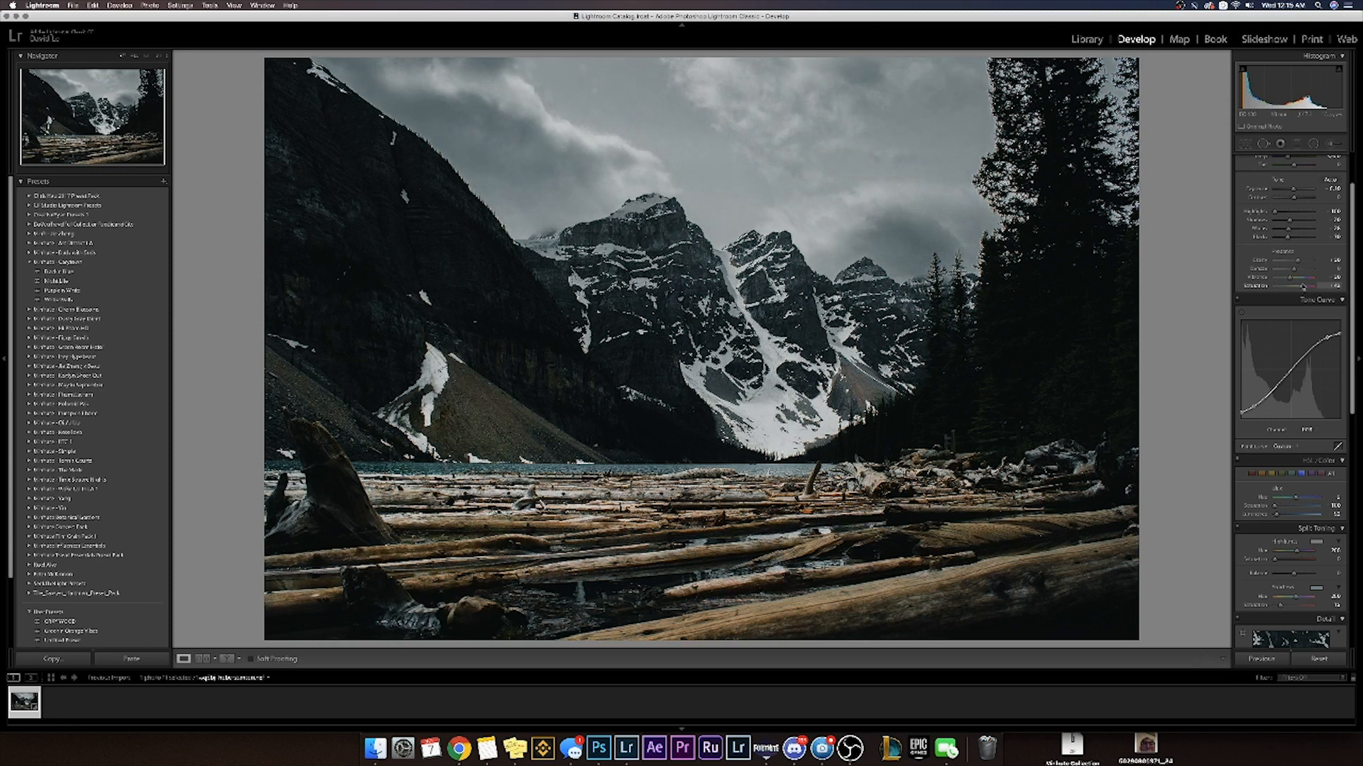
{"action": "left_click", "coordinate": [233, 661]}
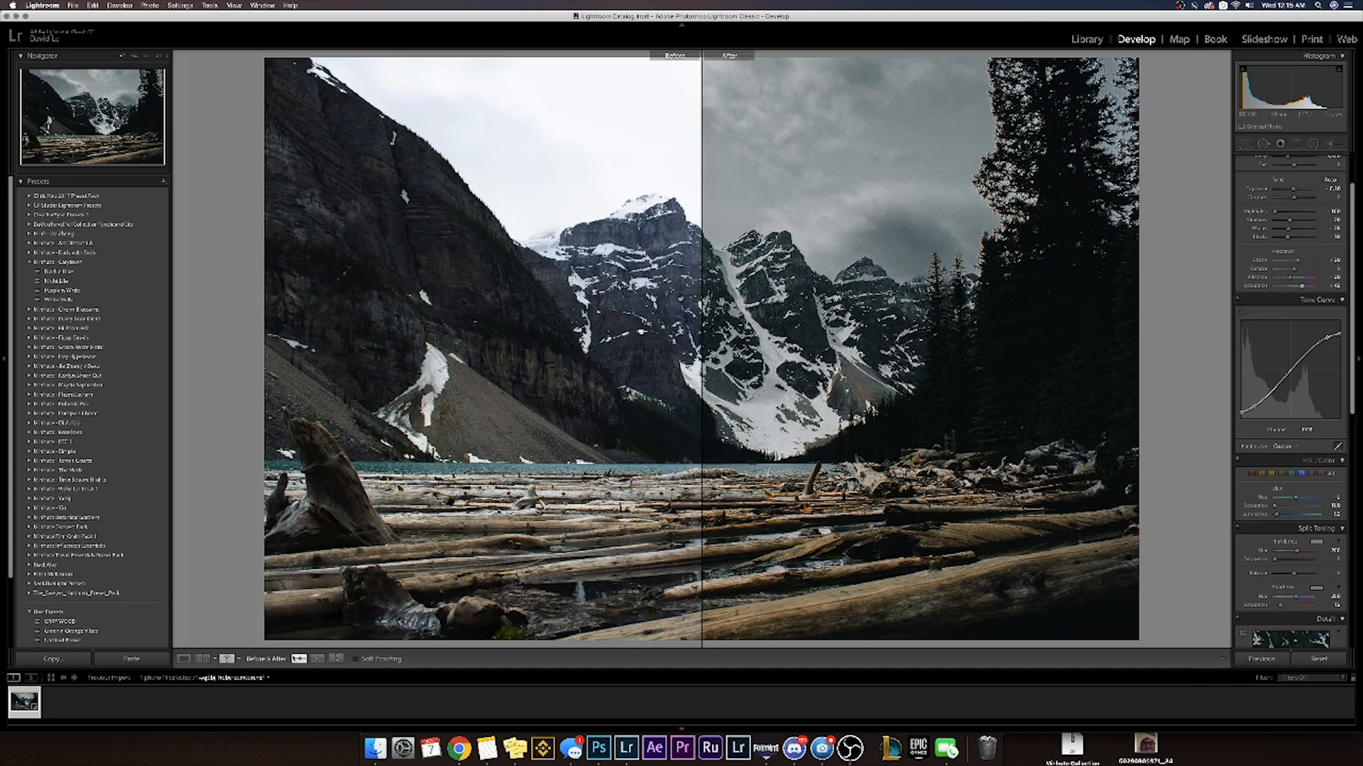